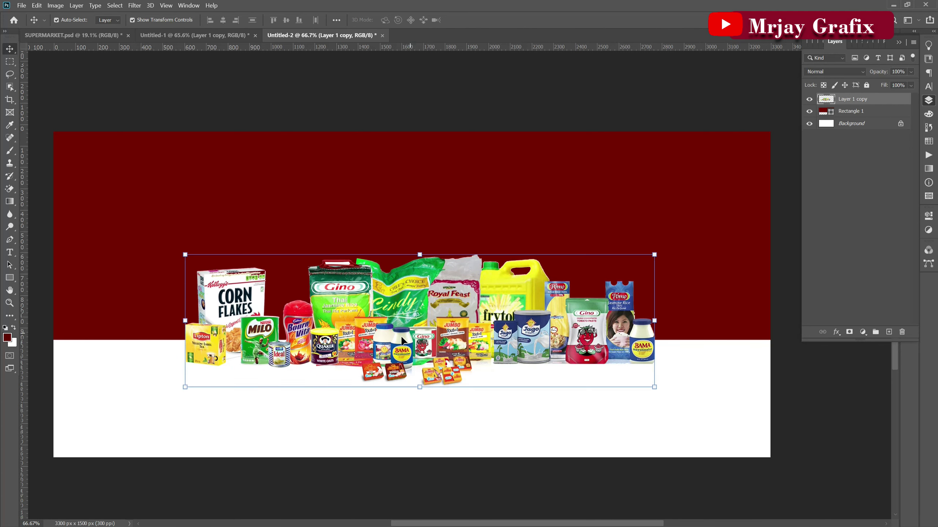
Scale the grocery products to 109.07%, position them across the maroon and white split, and commit
drag(411, 389, 386, 396)
drag(389, 276, 390, 352)
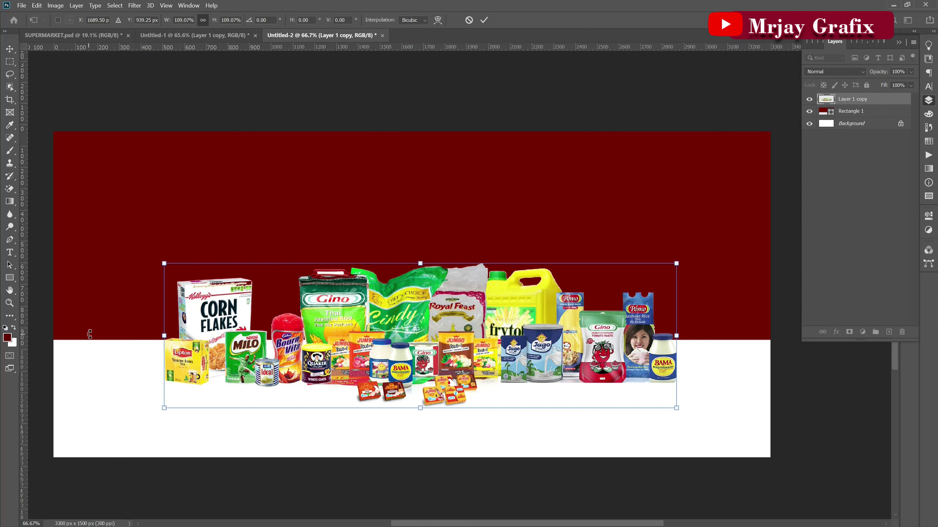
drag(464, 360, 457, 366)
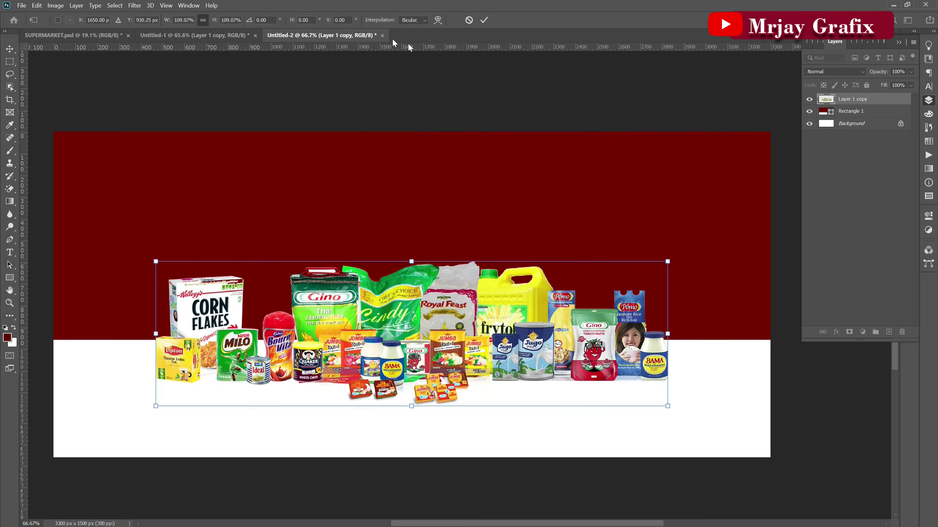
click(484, 20)
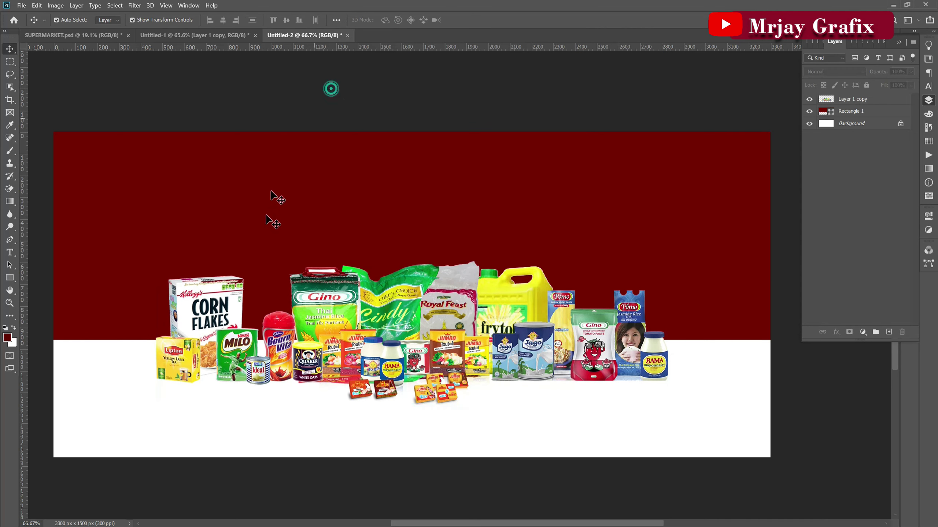
click(195, 36)
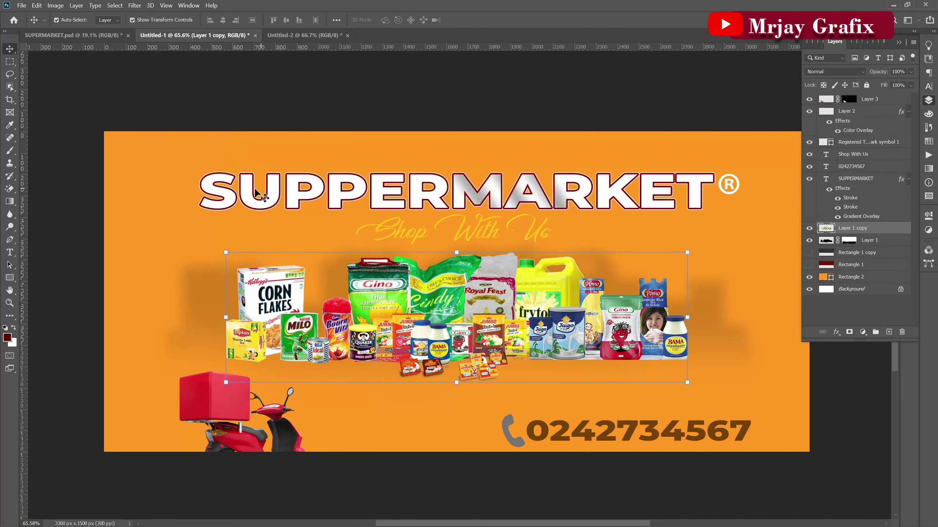
mouse_move(285, 191)
mouse_down()
mouse_move(291, 202)
mouse_move(297, 189)
mouse_move(281, 190)
mouse_up()
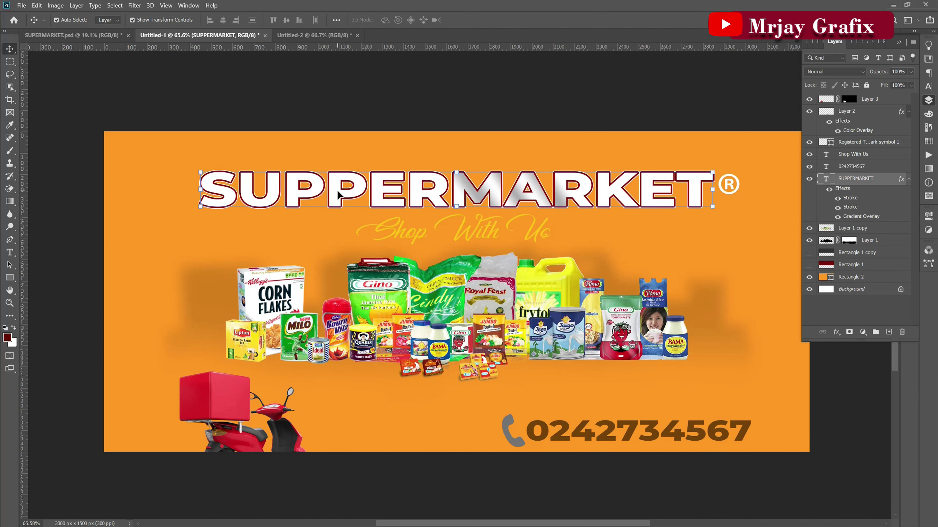
click(289, 36)
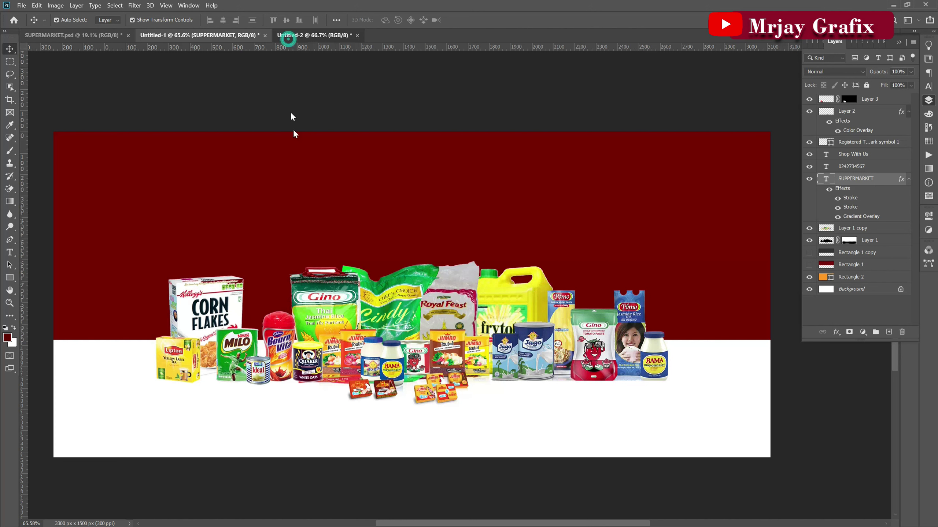
click(10, 253)
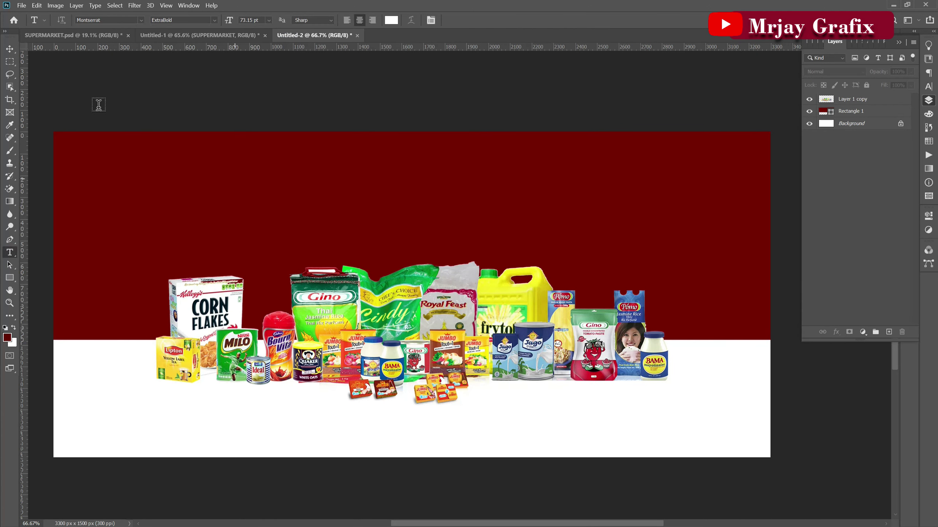
click(10, 47)
drag(237, 218, 238, 223)
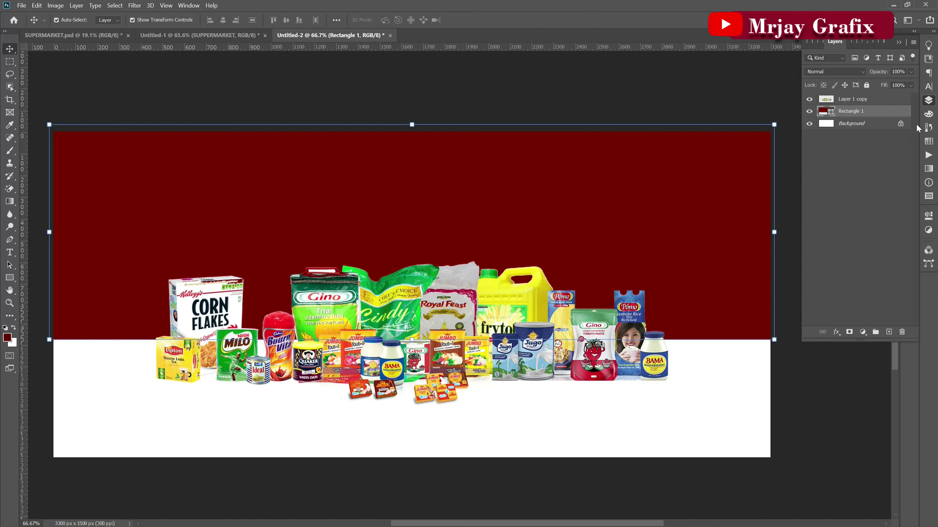
Rasterize the maroon Rectangle 1 shape layer from its right-click menu
right_click(881, 118)
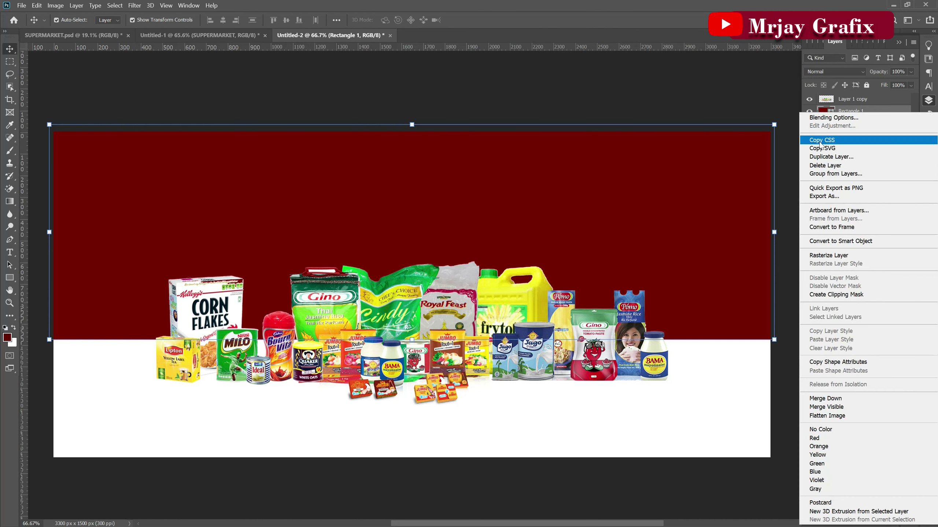
click(420, 187)
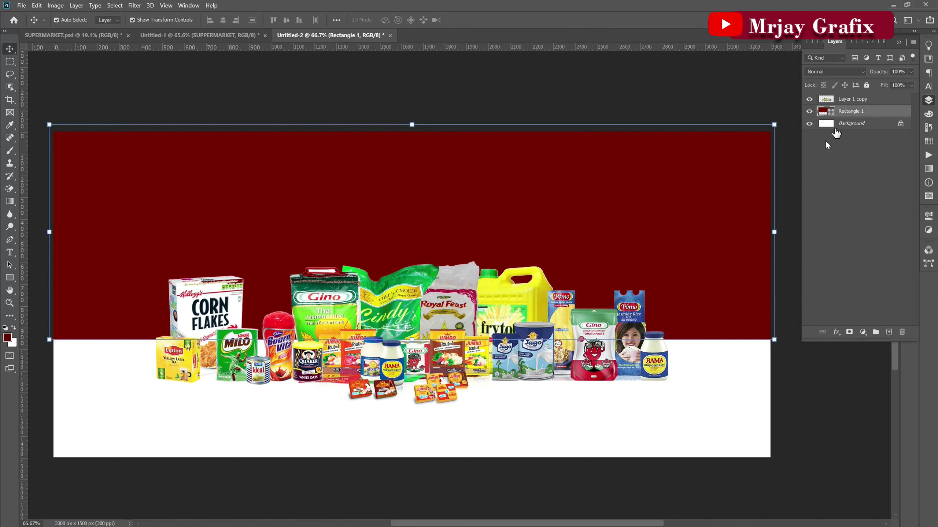
right_click(849, 112)
right_click(849, 111)
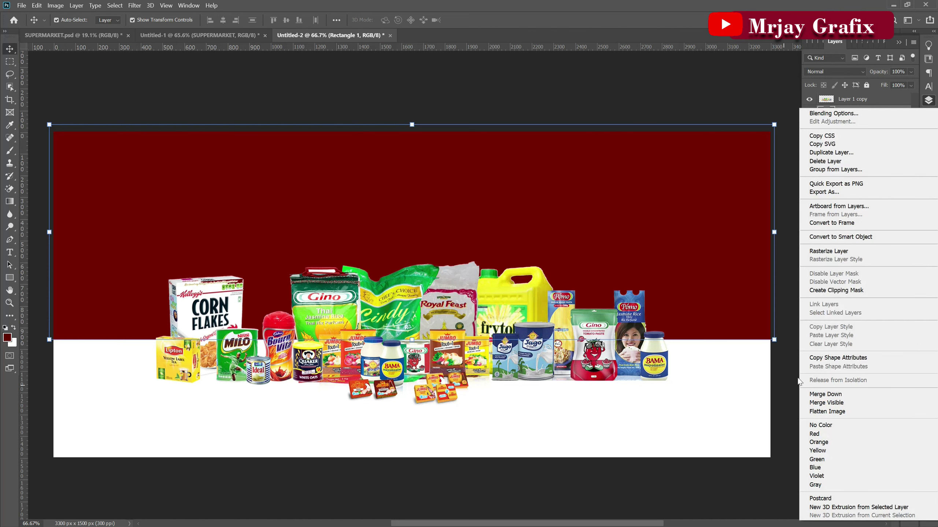
click(826, 252)
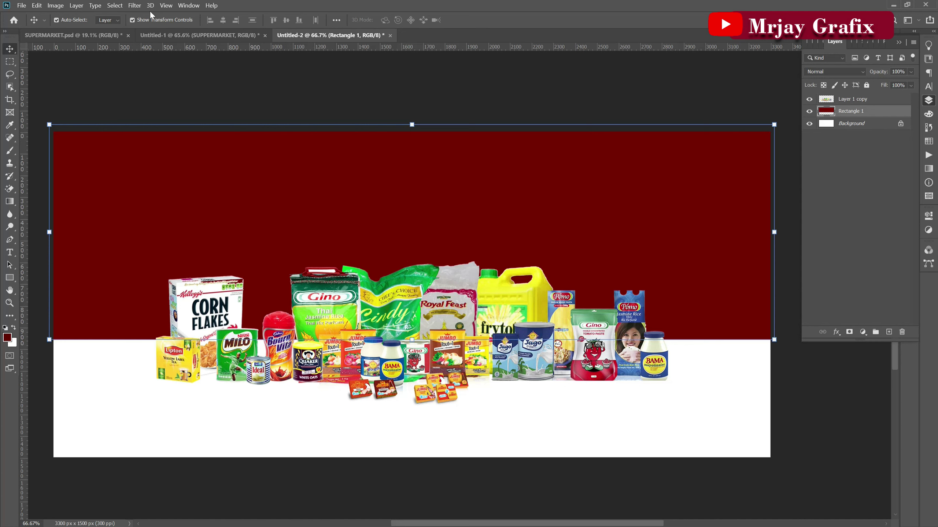
Apply Filter Gallery Texture > Grain with Intensity 21 and Contrast 42 to the maroon rectangle
click(135, 6)
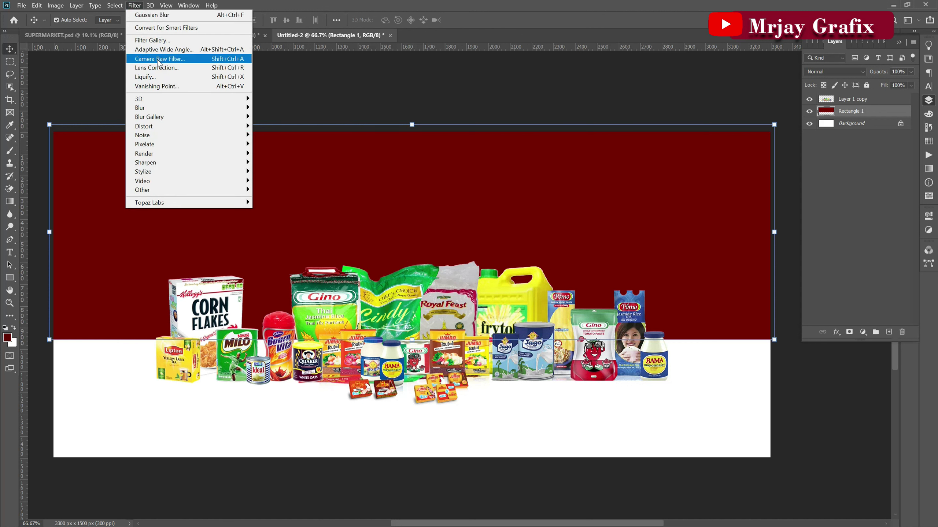
click(152, 41)
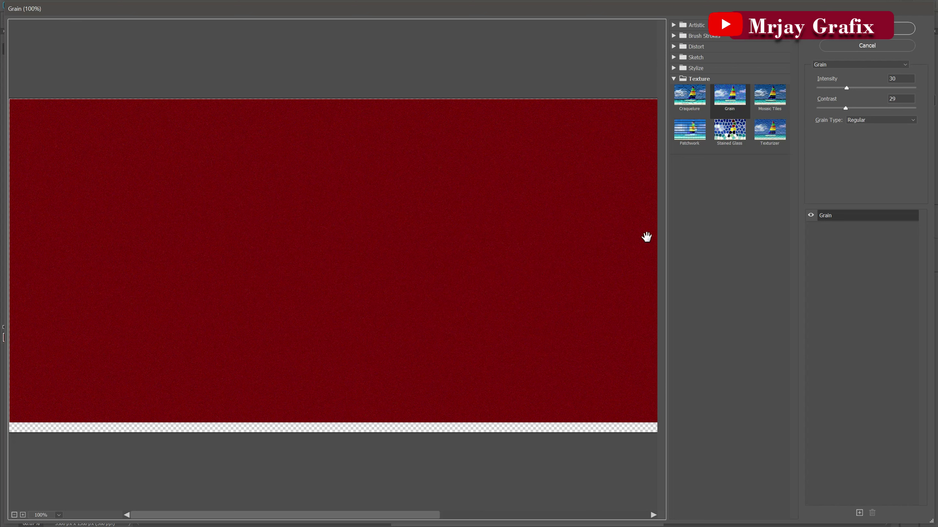
click(674, 80)
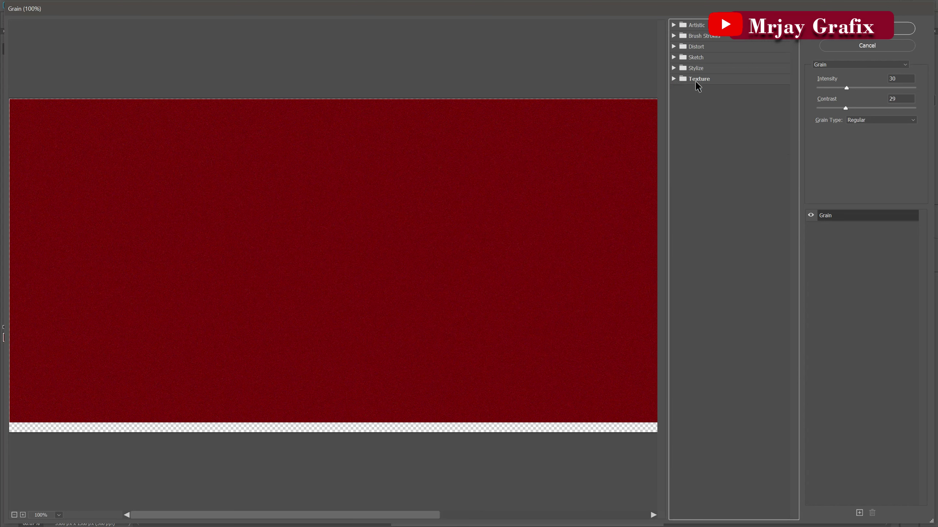
click(672, 79)
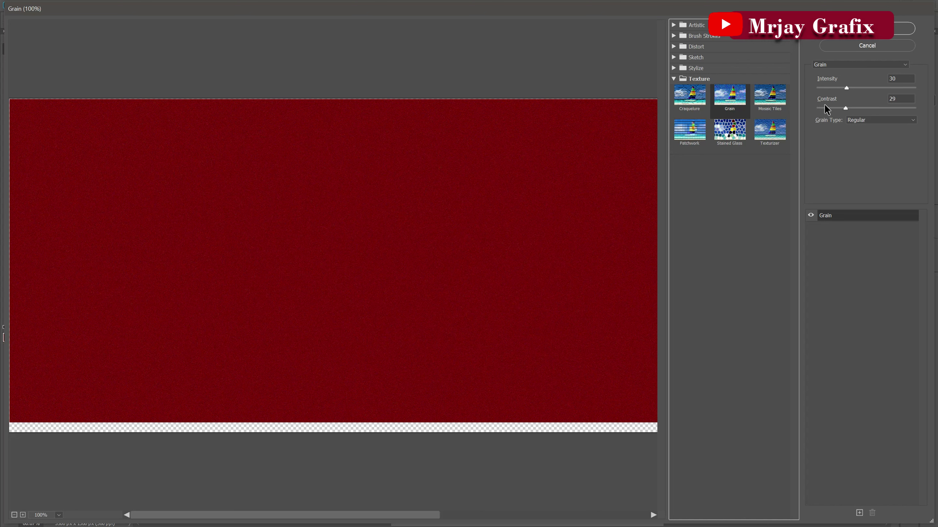
drag(846, 108, 859, 110)
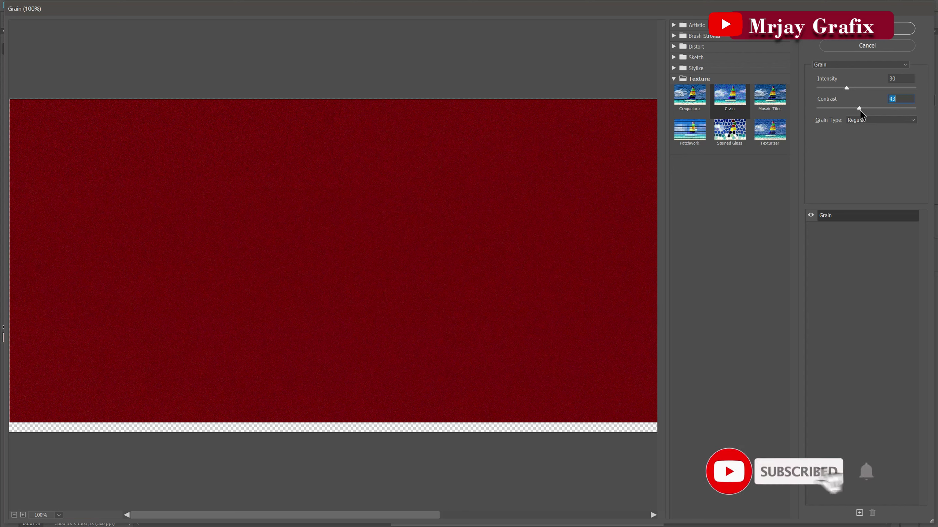
drag(846, 88, 843, 91)
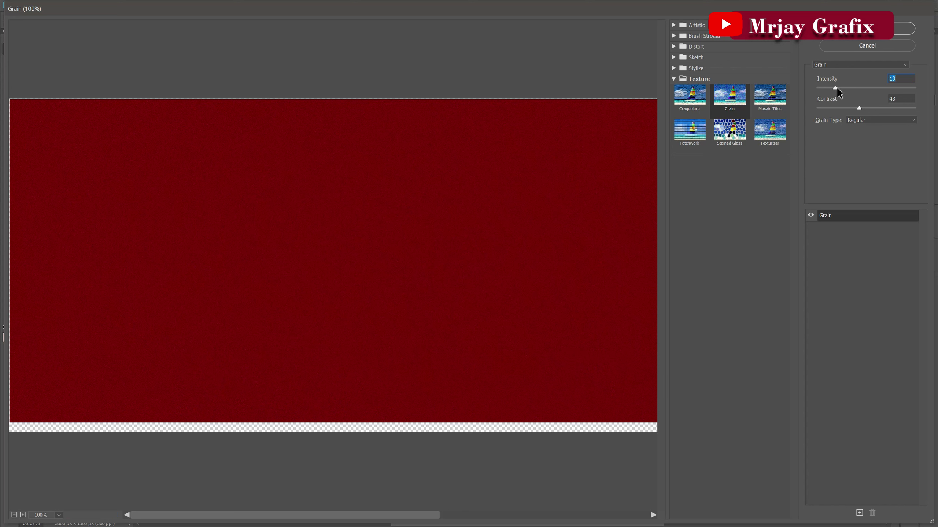
drag(837, 88, 840, 88)
drag(859, 108, 883, 108)
click(849, 108)
click(854, 108)
drag(854, 107, 861, 108)
click(872, 29)
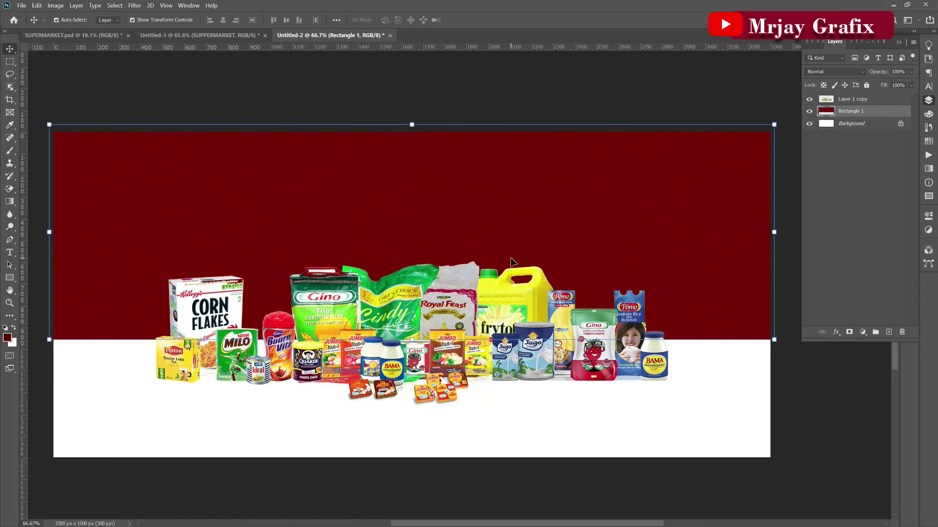
Zoom in on the banner and select the Horizontal Type Tool from the Type tool group
scroll(212, 240, up, 2)
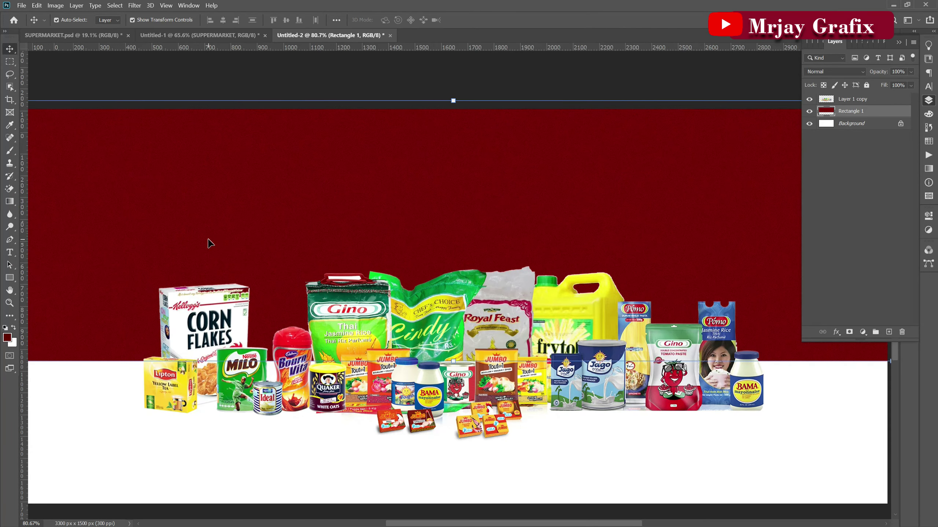
scroll(280, 239, up, 2)
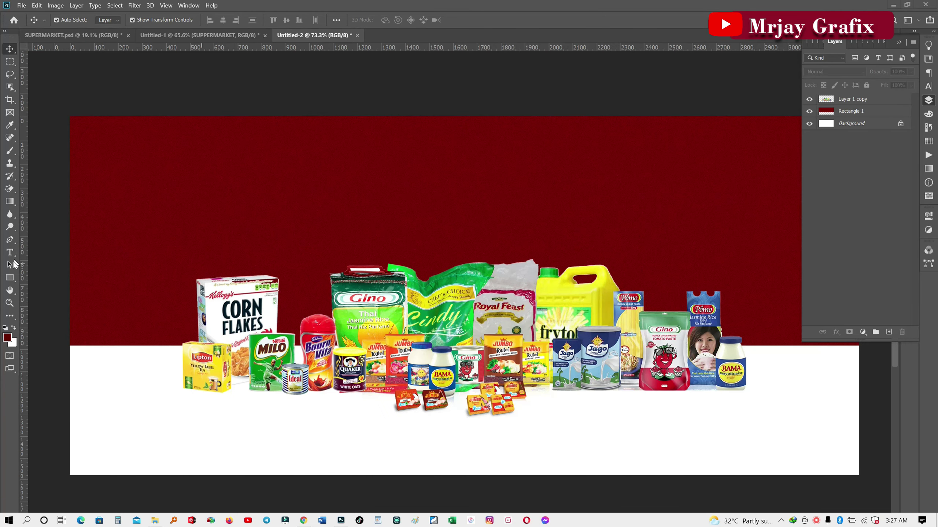
click(9, 254)
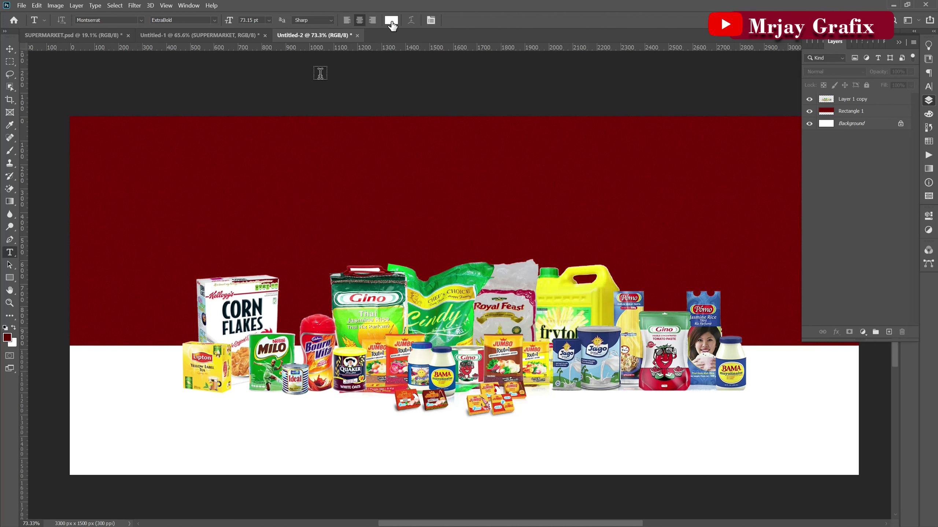
click(10, 48)
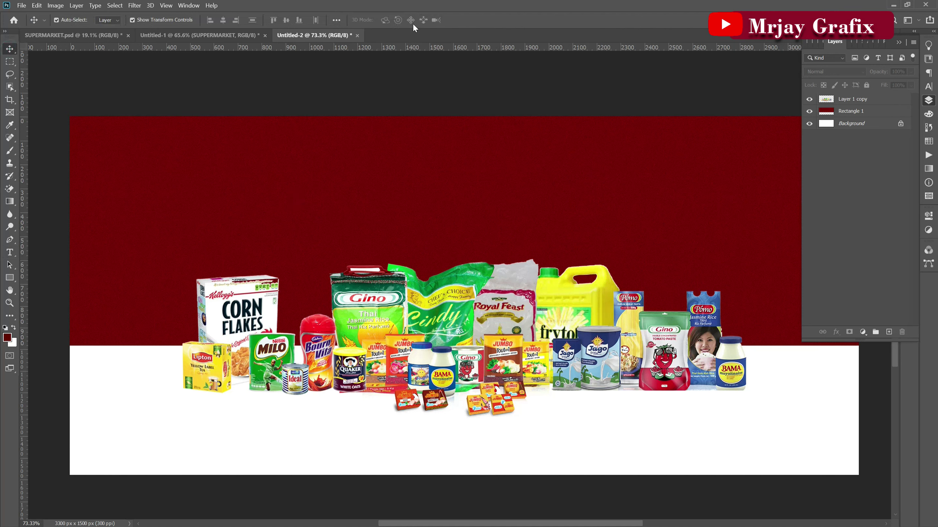
click(10, 253)
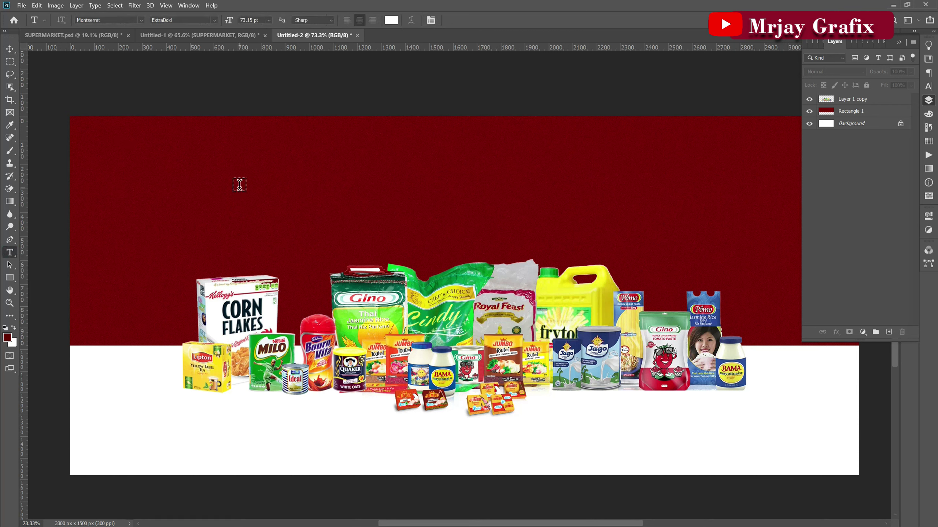
right_click(11, 251)
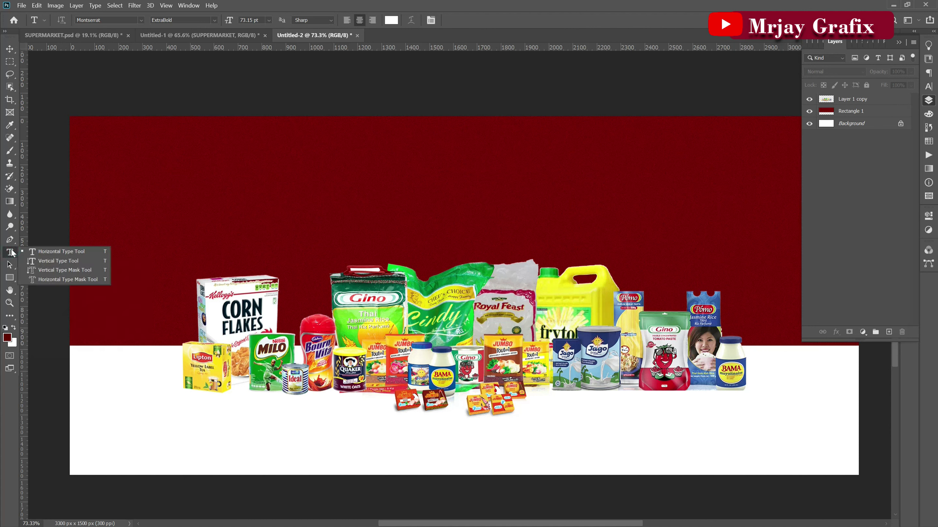
click(63, 251)
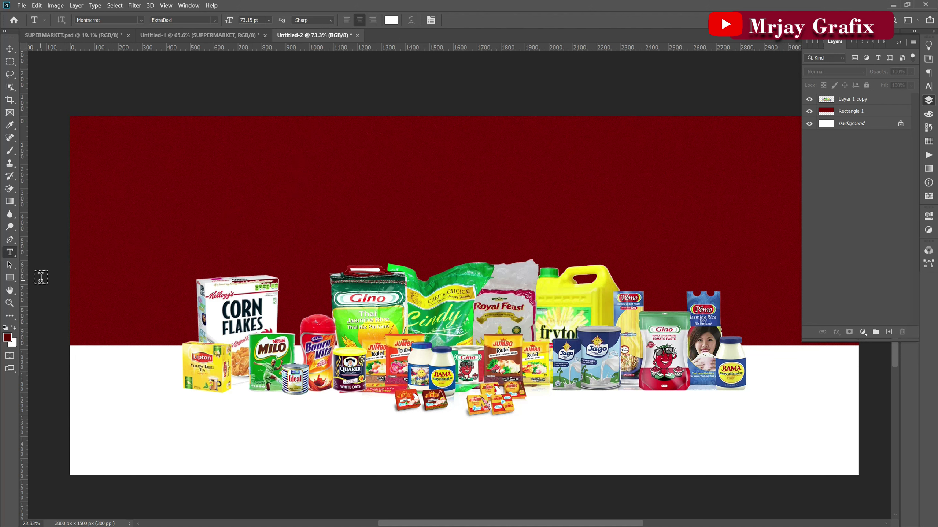
Type the heading 'suppermarket' and drag it right and down toward the banner's centre
click(238, 177)
drag(226, 251, 304, 258)
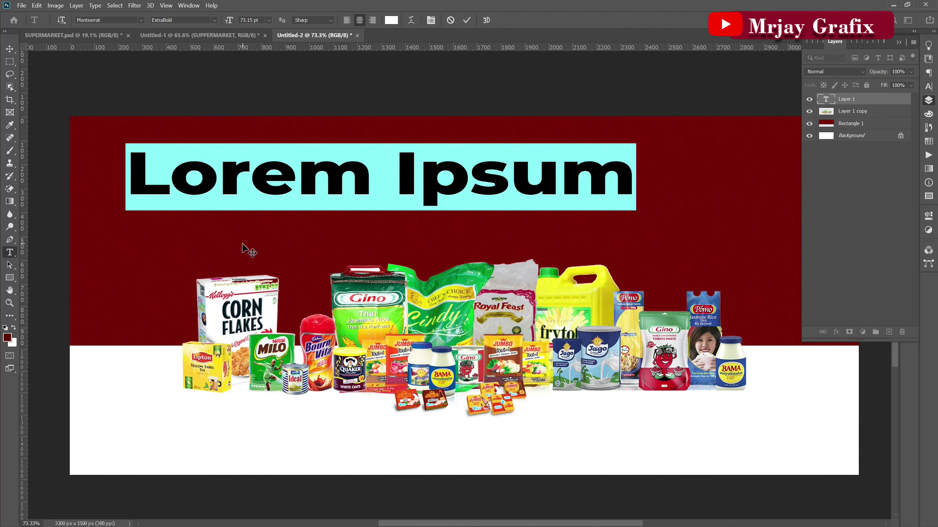
text(supp)
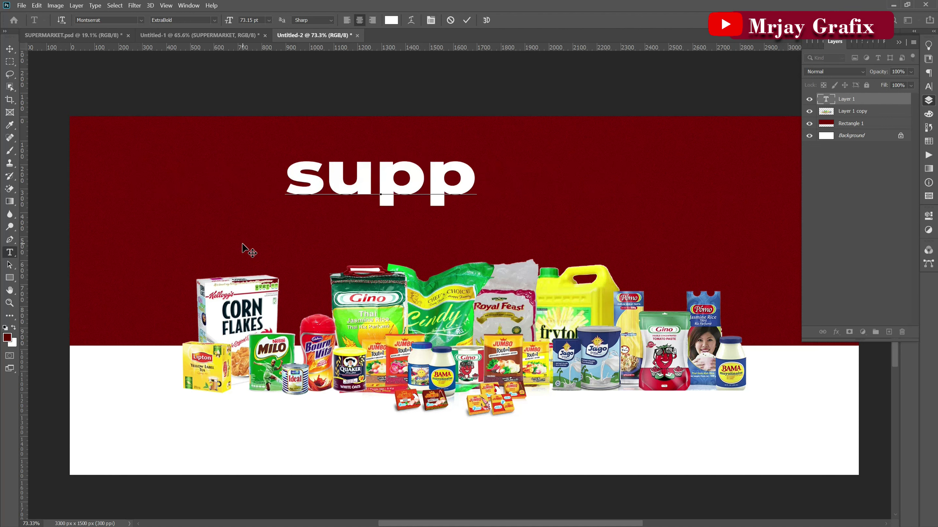
text(er)
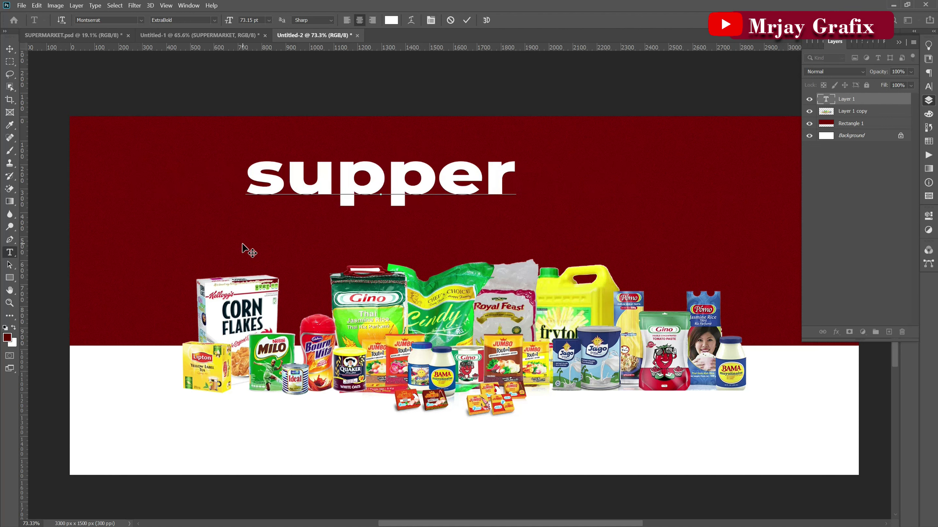
text(m)
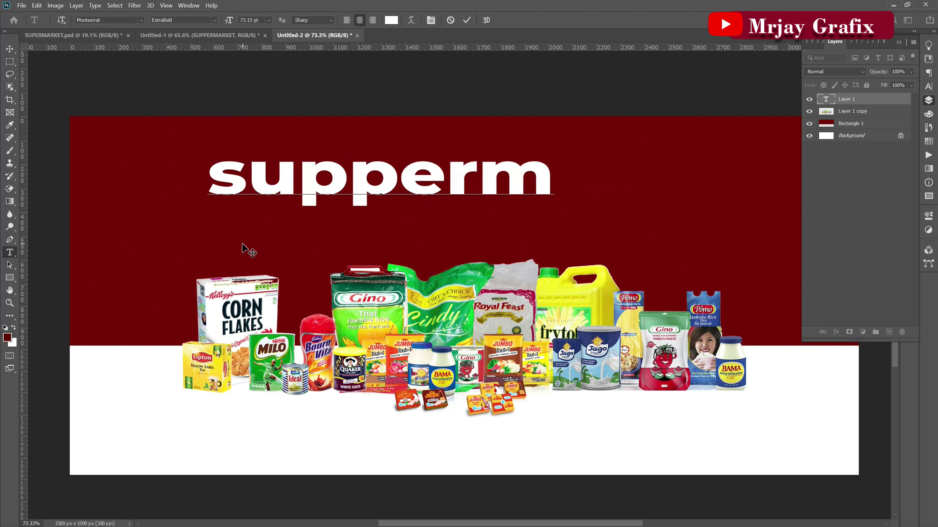
text(ark)
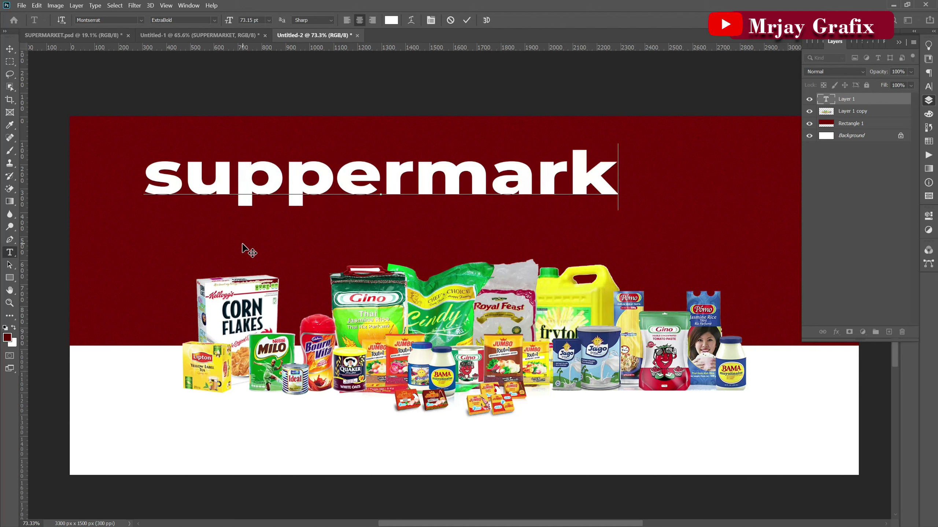
text(et)
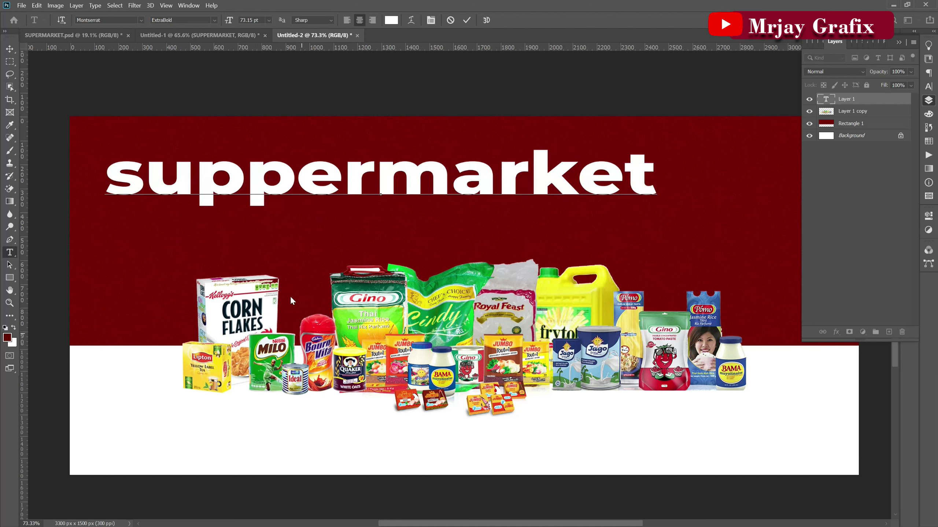
click(9, 49)
drag(172, 184, 221, 197)
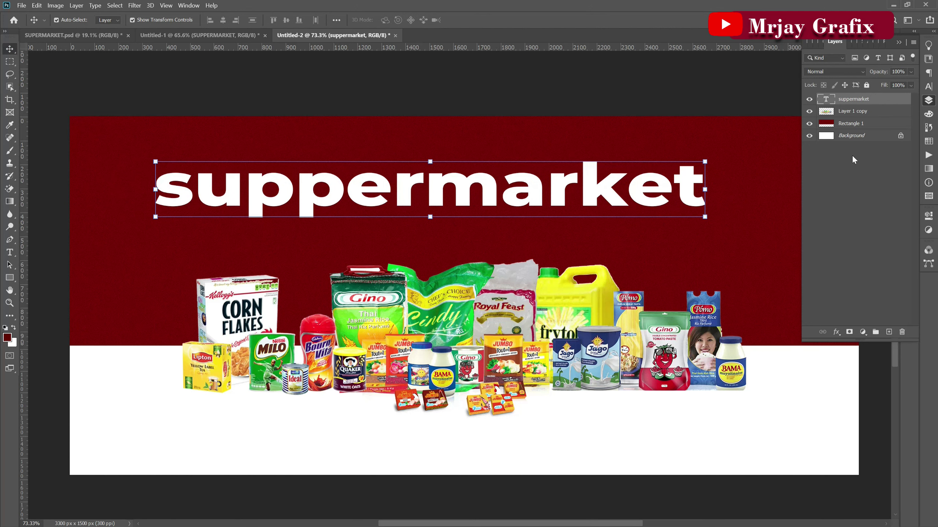
Switch the heading to All Caps in the Character panel and shift it right and up
click(928, 86)
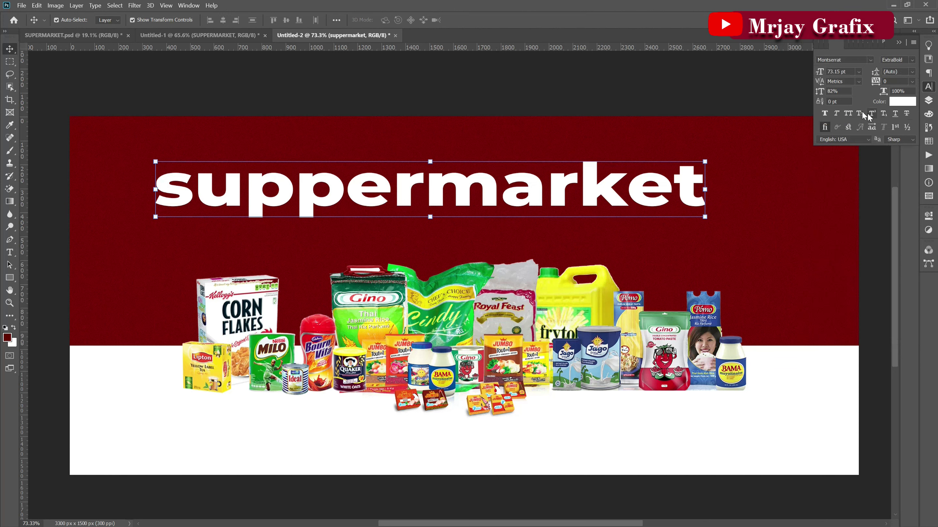
click(848, 114)
click(848, 114)
drag(401, 201, 414, 200)
key(Right)
key(Right)
key(Right)
key(Right)
key(Right)
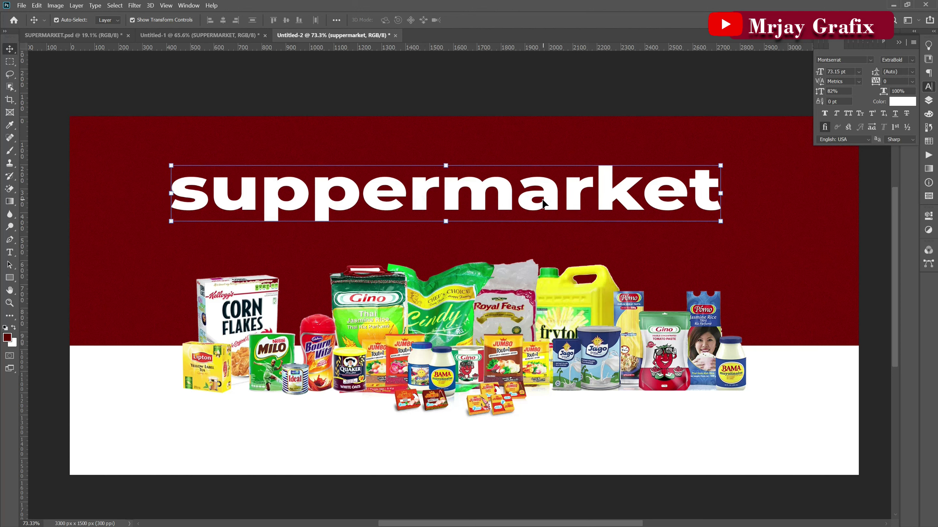
click(847, 114)
drag(614, 205, 592, 185)
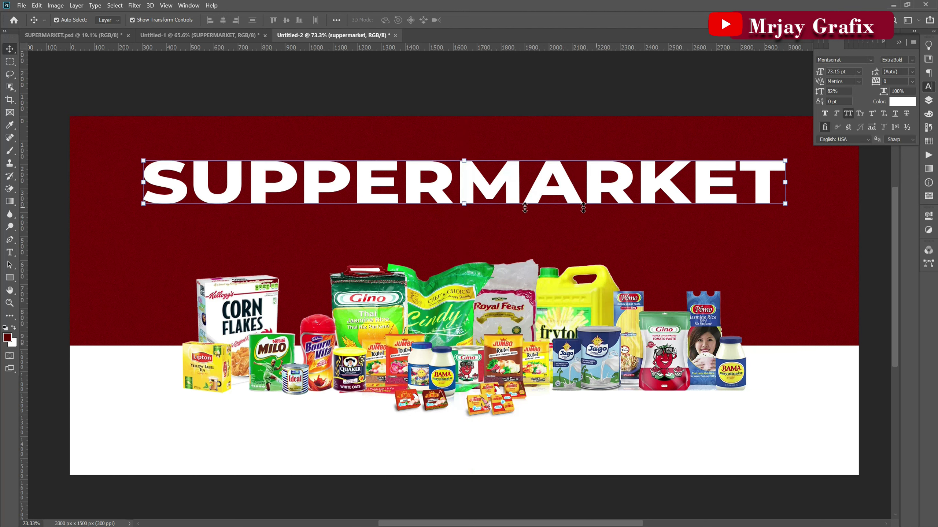
Scale the SUPPERMARKET heading down to about 78.55% with Ctrl+T and commit
key(ctrl+t)
drag(462, 218, 462, 192)
click(483, 20)
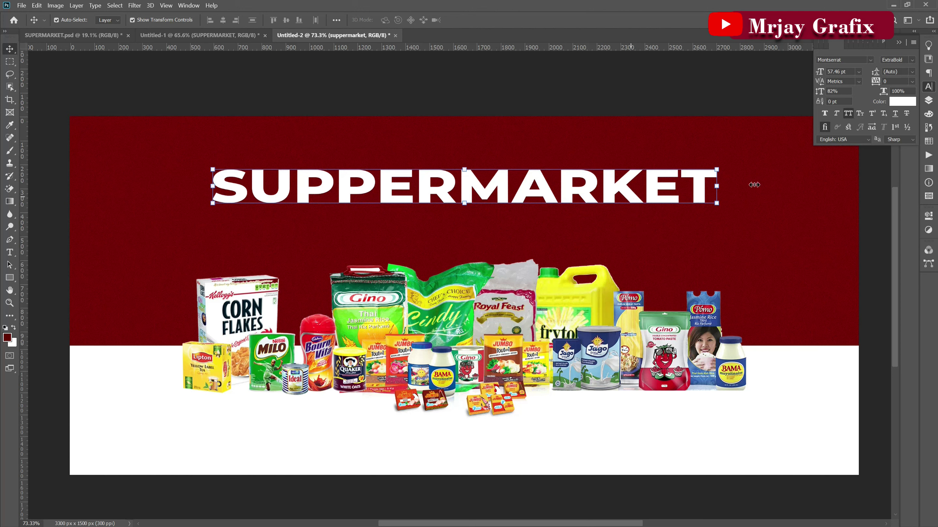
click(928, 91)
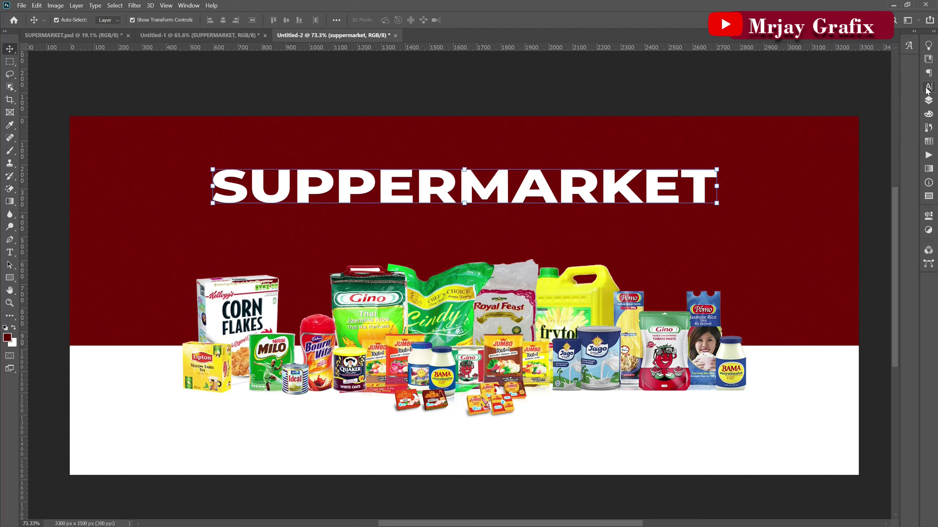
click(209, 37)
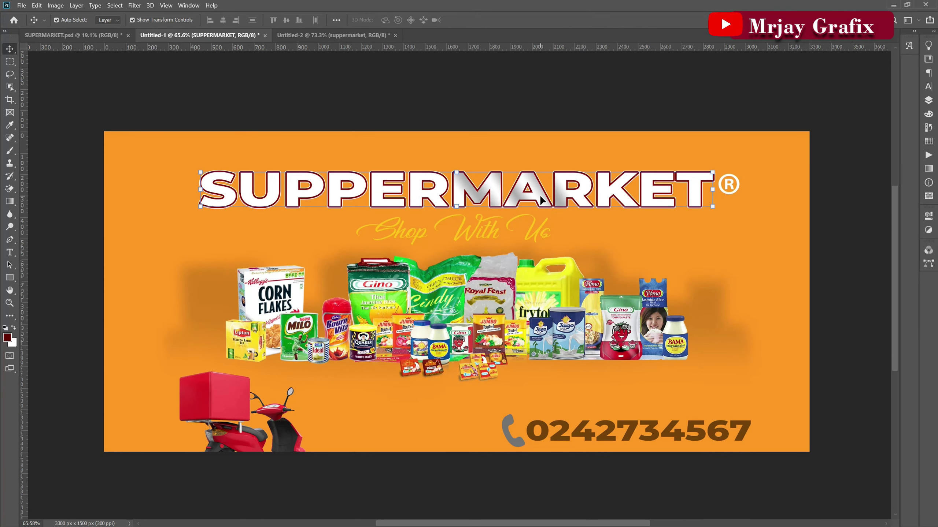
Zoom in on the orange Untitled-1 reference and inspect its heading text without changing it
scroll(567, 180, up, 4)
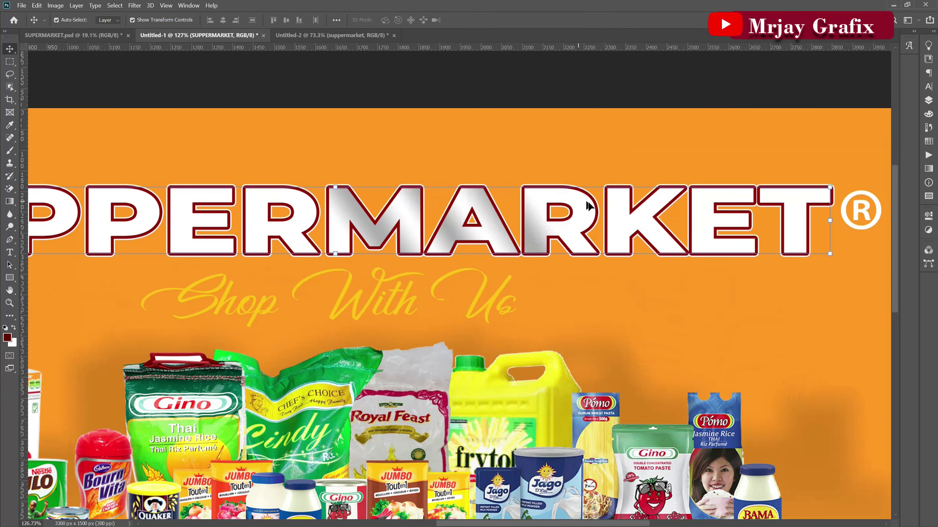
double_click(595, 220)
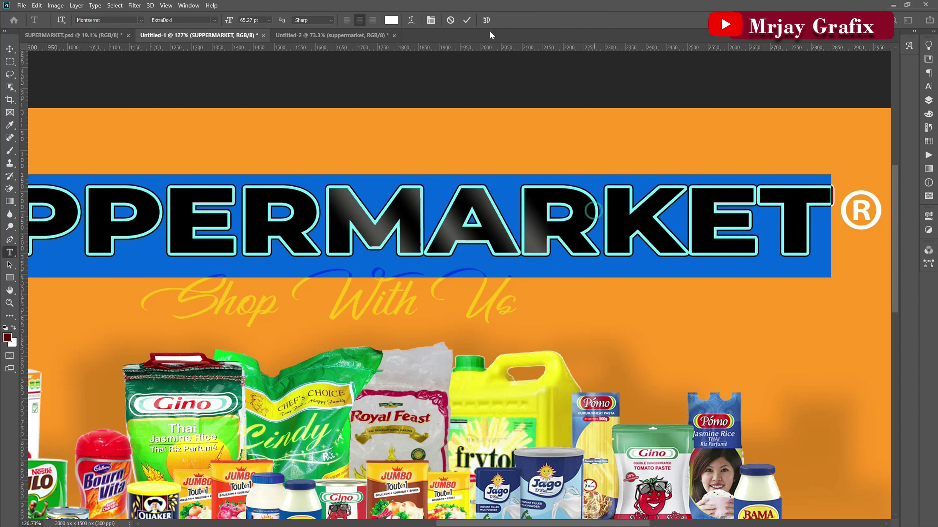
click(466, 20)
key(v)
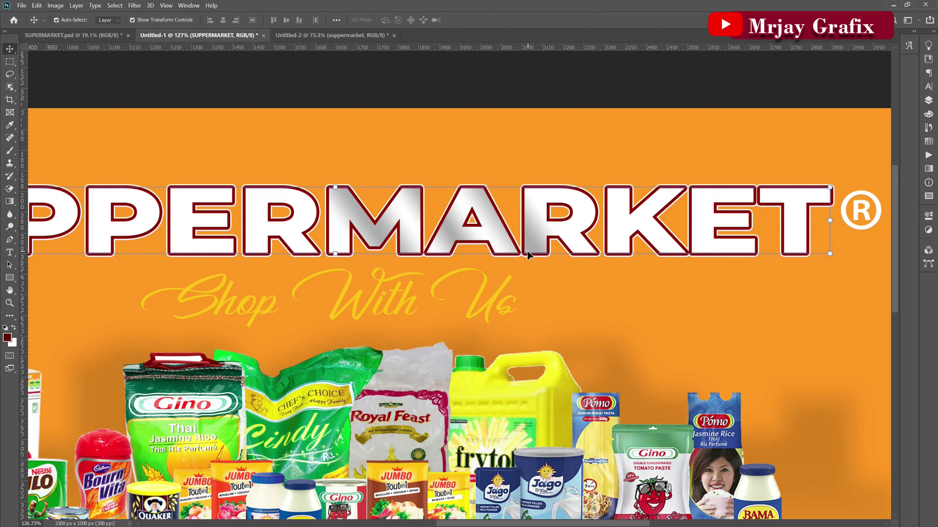
scroll(520, 169, down, 2)
scroll(521, 169, down, 2)
Return to the Untitled-2 banner and bring up the layer effects list in the Layers panel
click(286, 36)
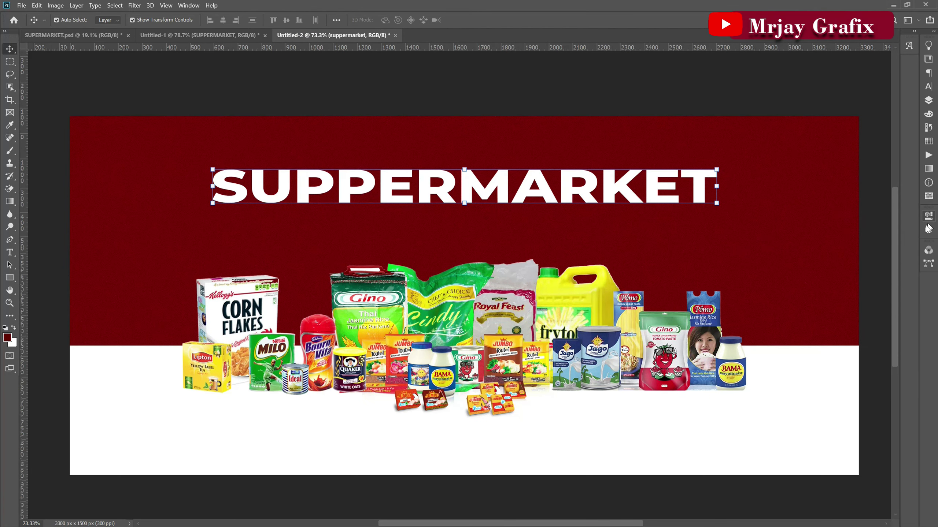
click(928, 100)
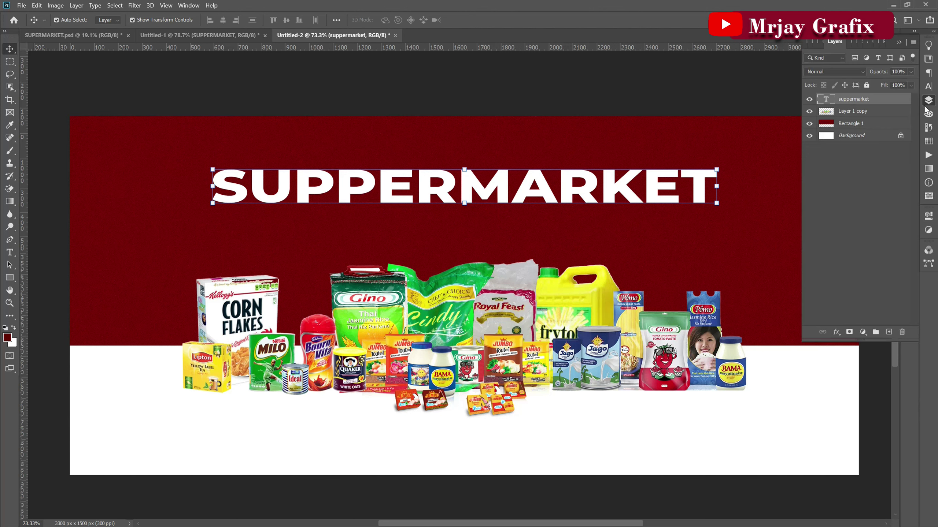
click(837, 333)
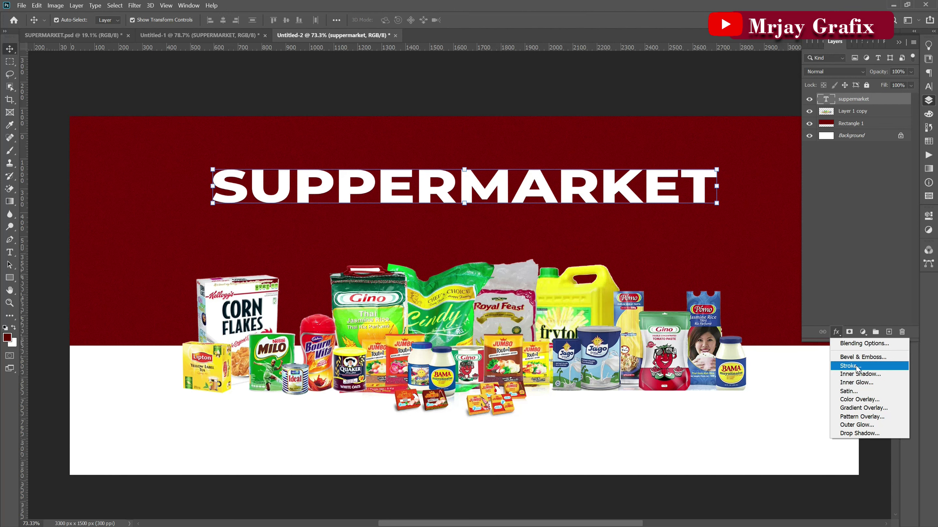
Add a Gradient Overlay to the heading using the Basics Black, White gradient
click(857, 408)
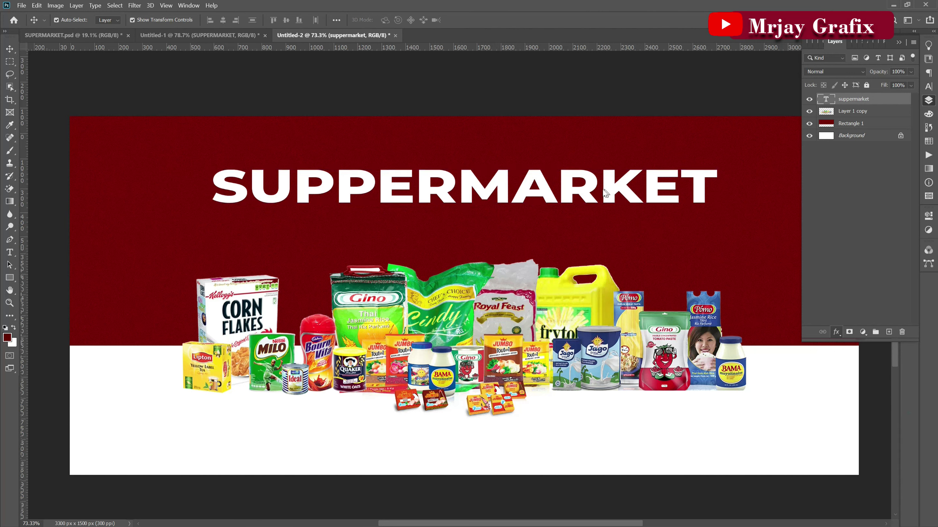
drag(431, 5, 468, 212)
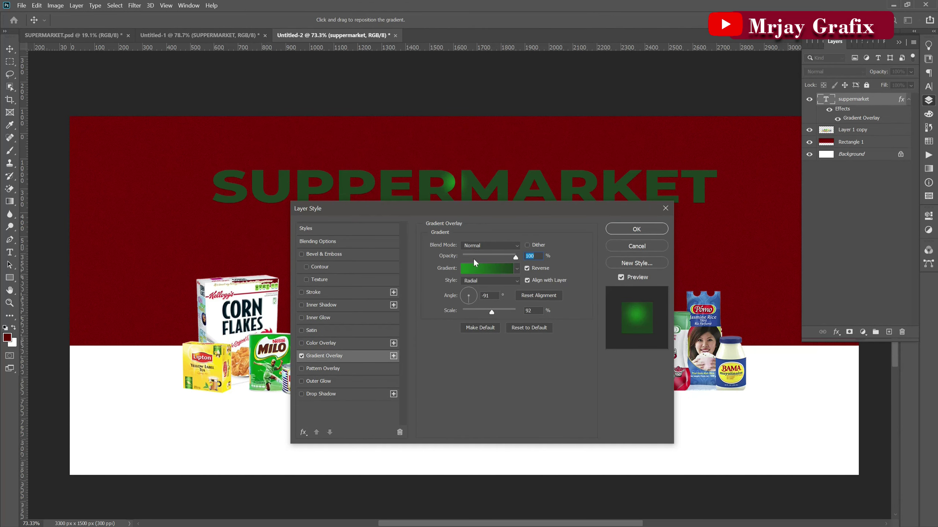
click(476, 271)
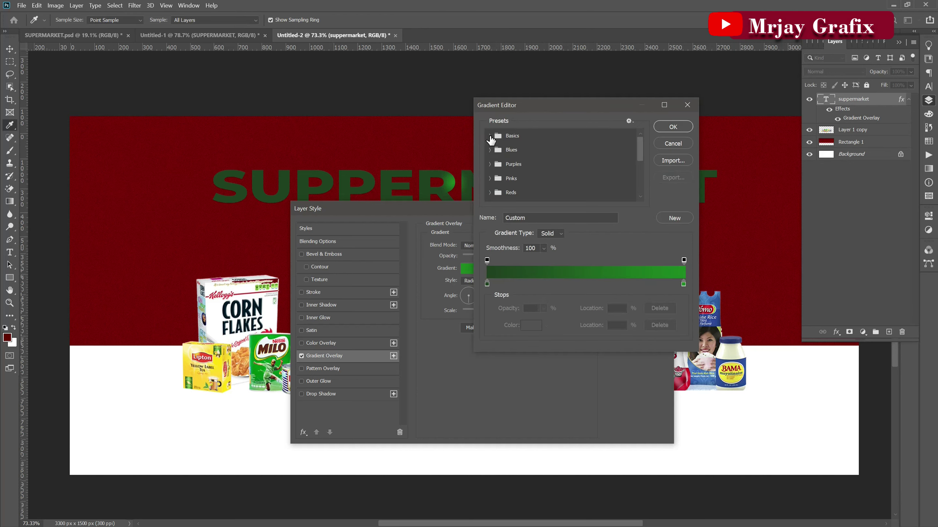
click(490, 138)
click(530, 151)
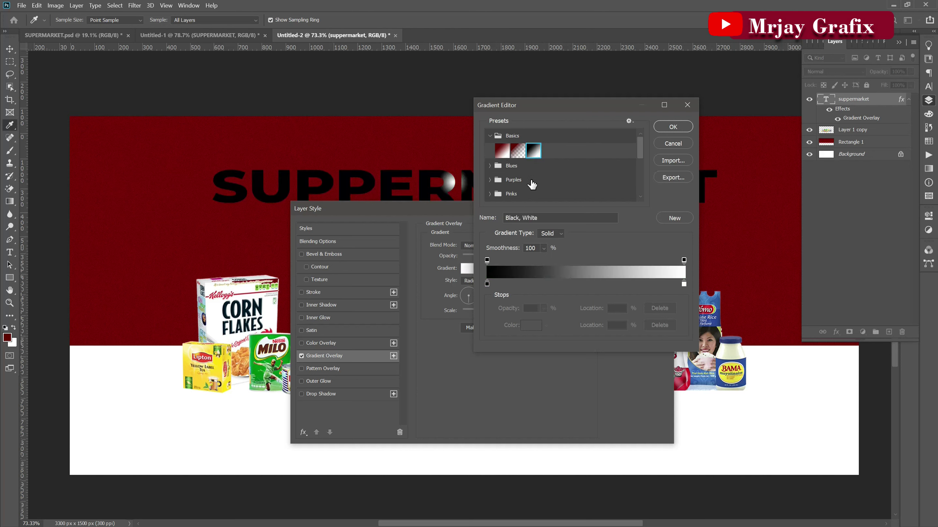
click(673, 127)
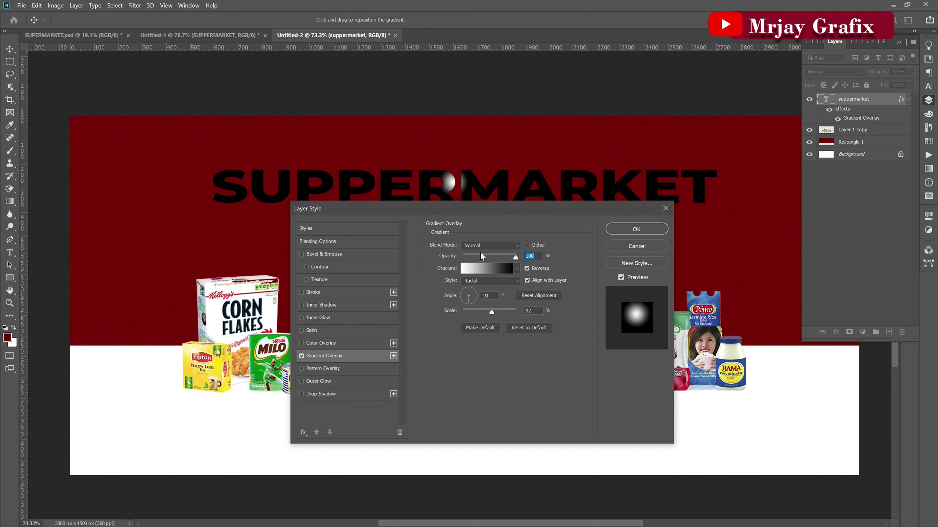
Set the overlay opacity to 11%, style to Reflected, and adjust its angle
drag(477, 258, 468, 256)
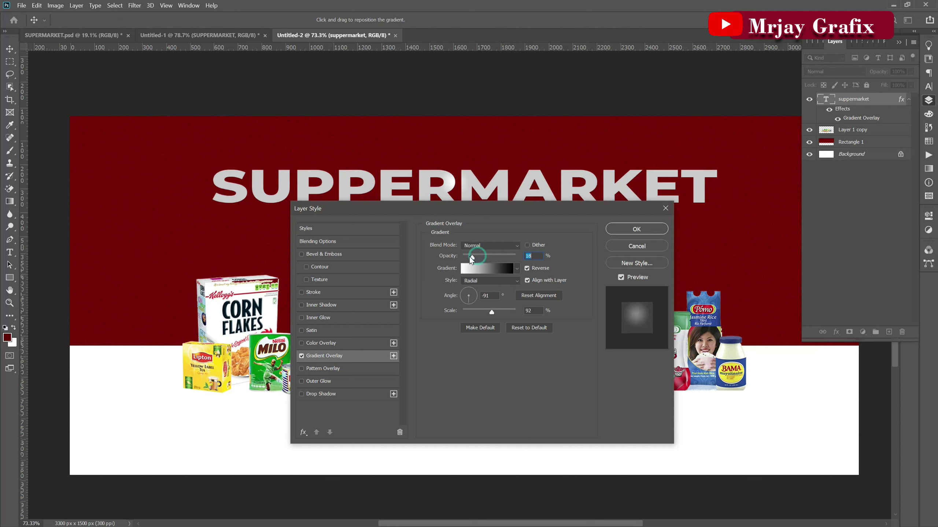
click(474, 282)
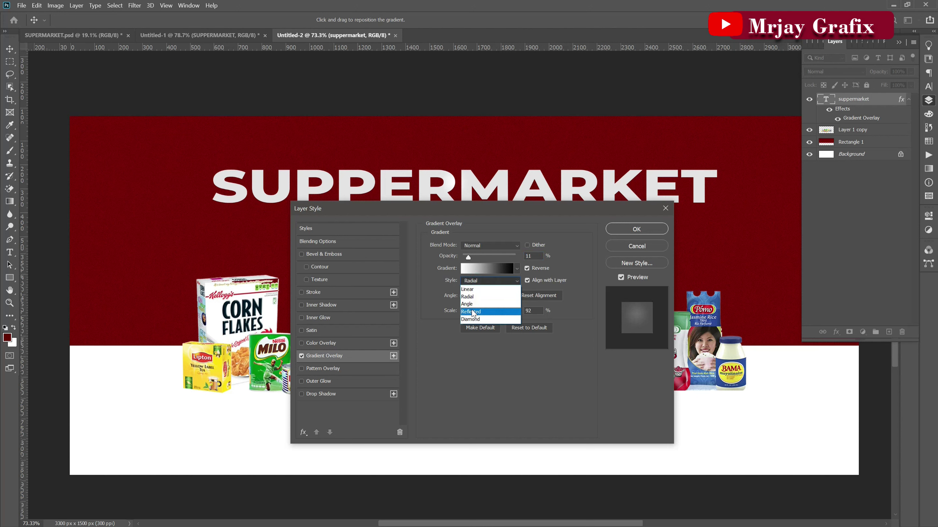
click(472, 312)
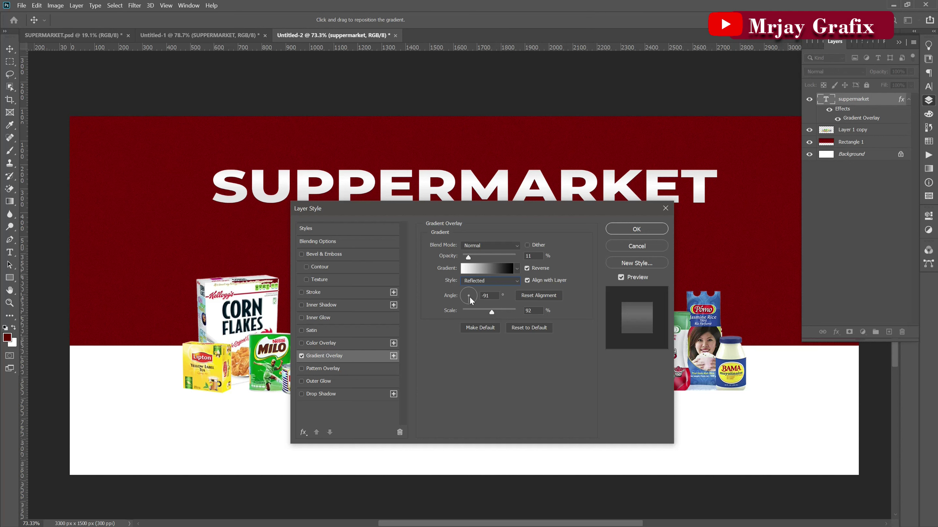
click(474, 301)
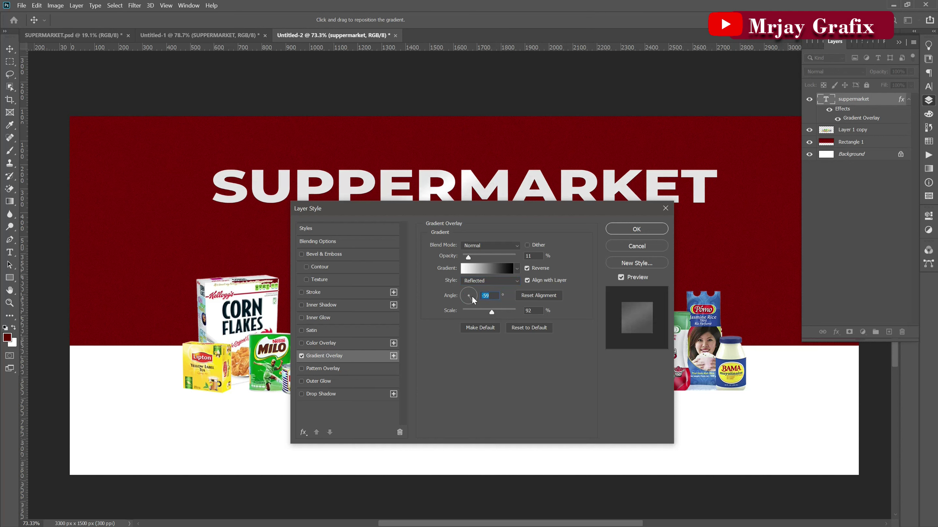
click(480, 269)
click(487, 283)
Add and reposition black and white gradient stops to create alternating light and dark bands
drag(683, 285, 505, 288)
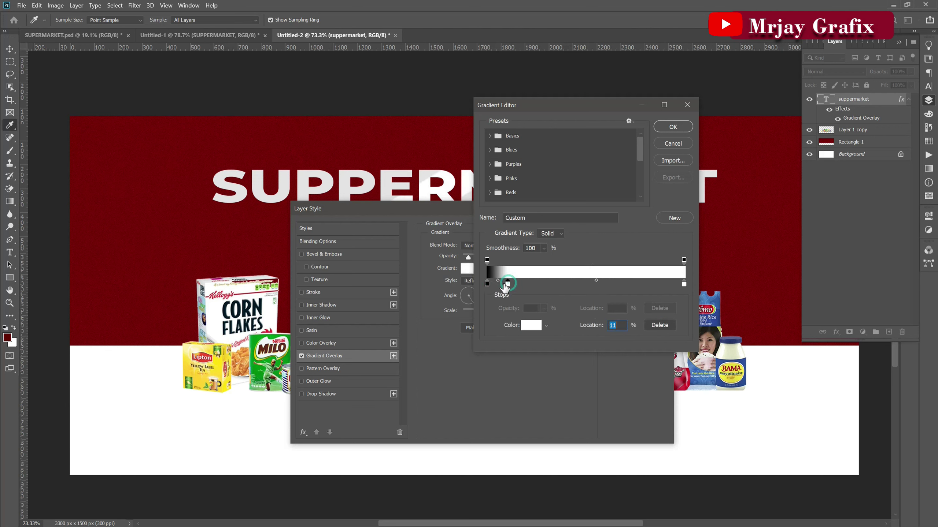
click(486, 284)
drag(570, 284, 627, 291)
drag(508, 284, 536, 285)
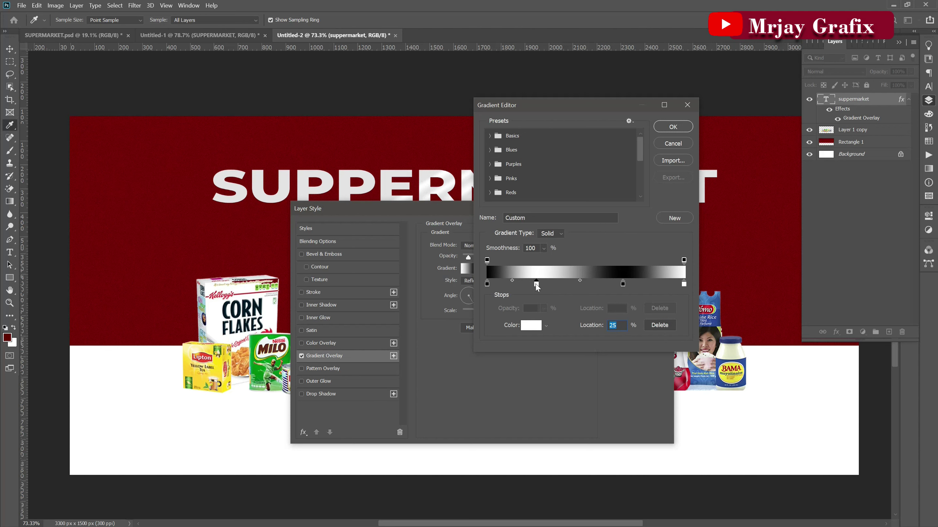
click(486, 283)
click(502, 284)
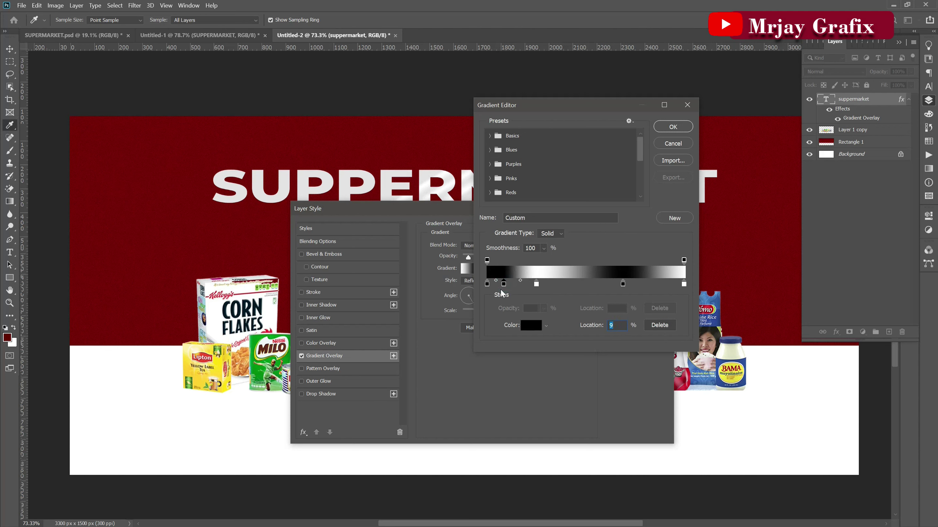
drag(502, 283, 533, 298)
click(533, 284)
click(535, 284)
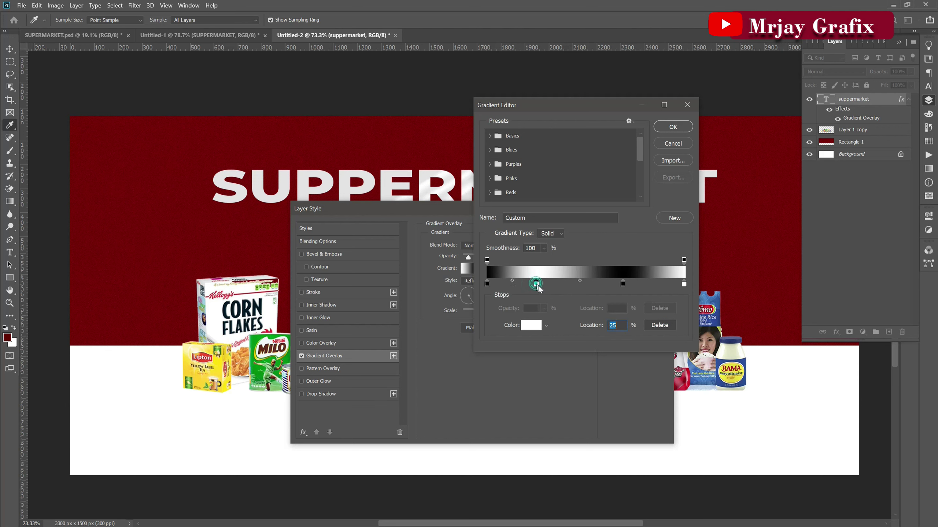
click(556, 284)
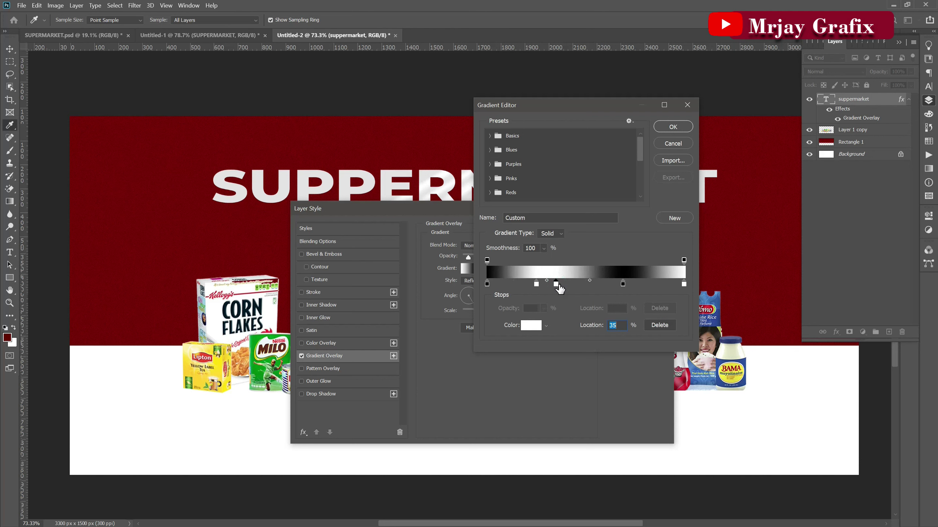
mouse_move(556, 285)
mouse_down()
mouse_move(535, 293)
mouse_move(542, 285)
mouse_up()
click(666, 127)
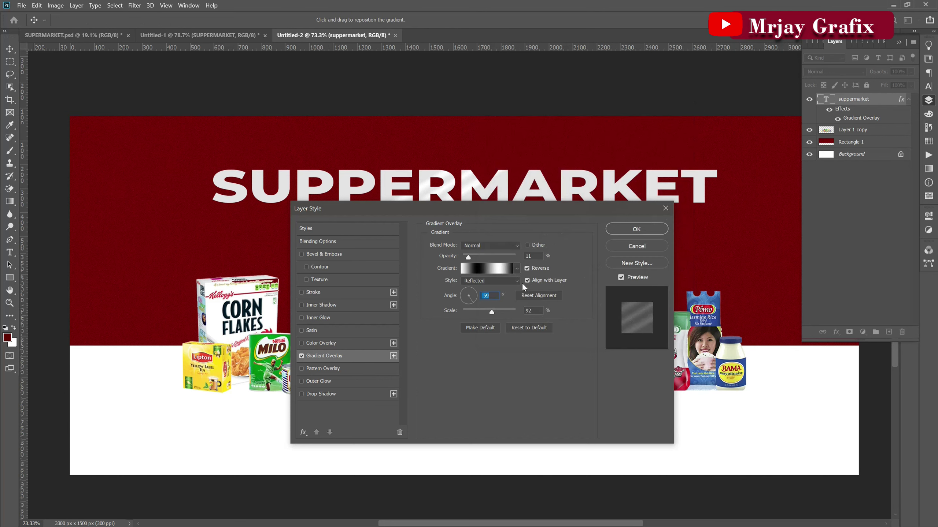
Set the gradient overlay angle to -72° and opacity to 13%, then apply the style
click(460, 285)
drag(468, 257, 477, 258)
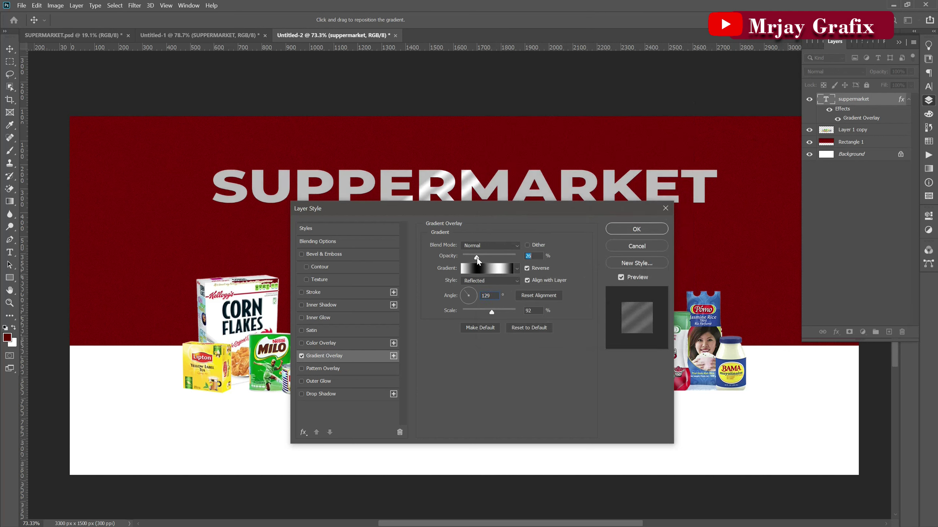
click(468, 292)
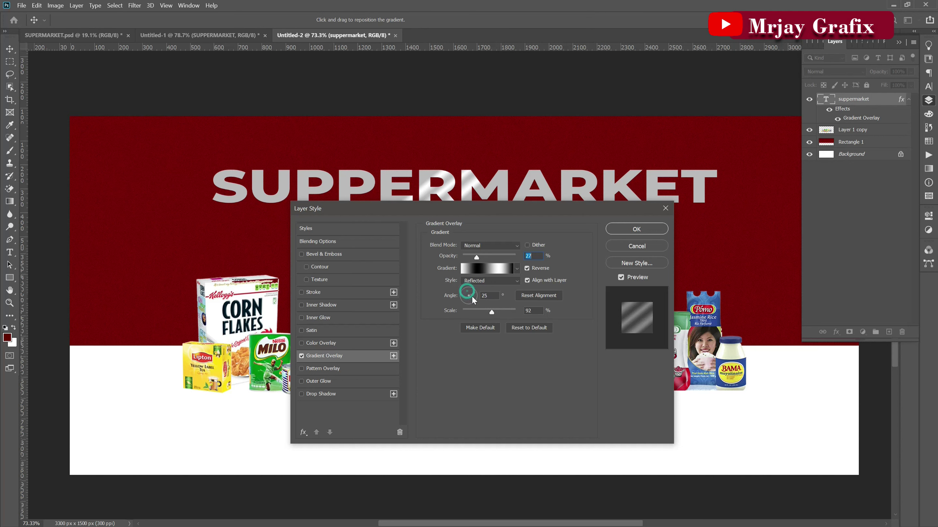
click(475, 300)
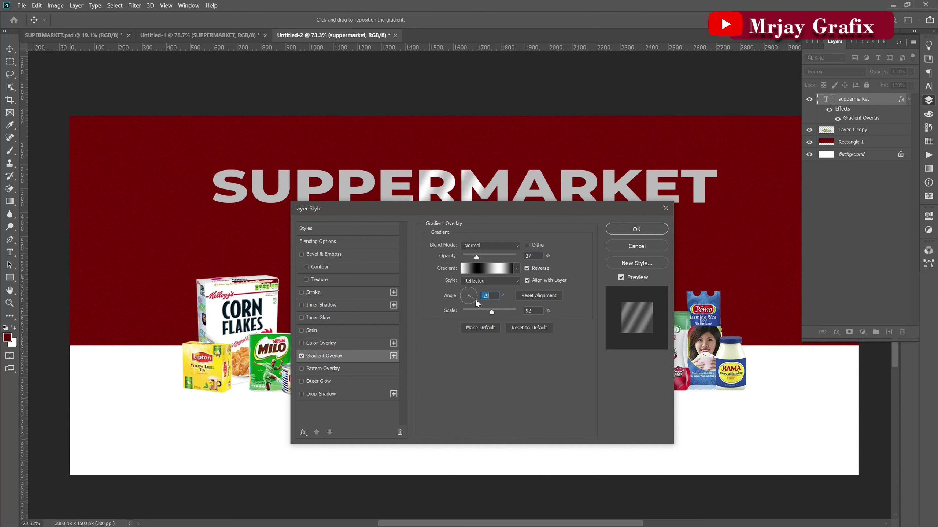
click(469, 256)
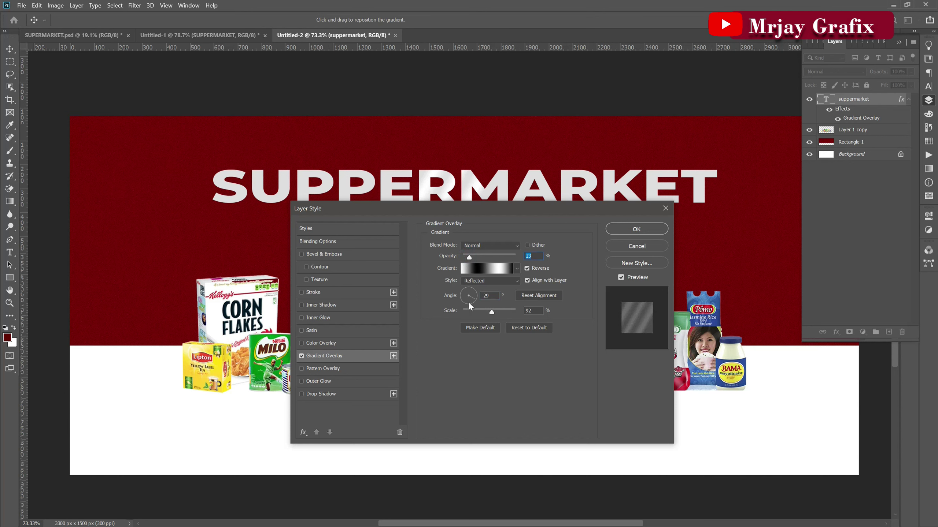
drag(471, 304, 472, 303)
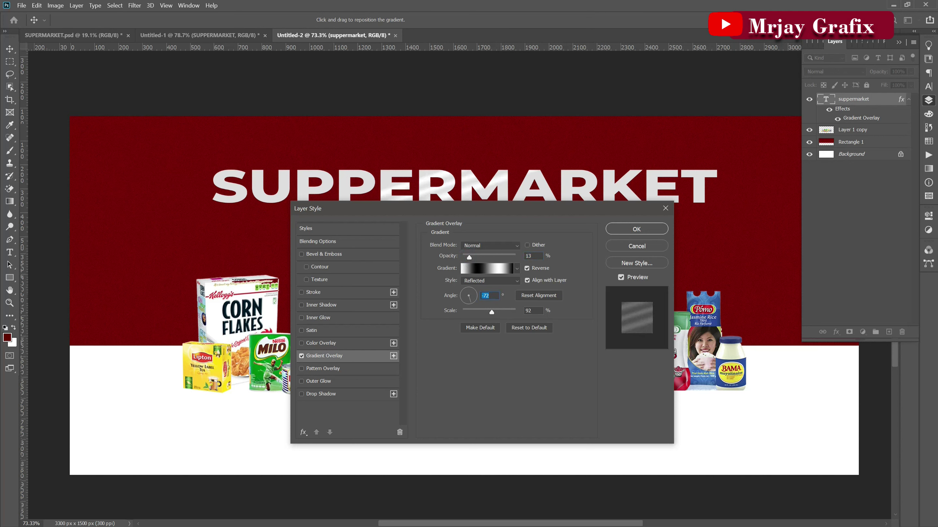
click(615, 233)
click(352, 103)
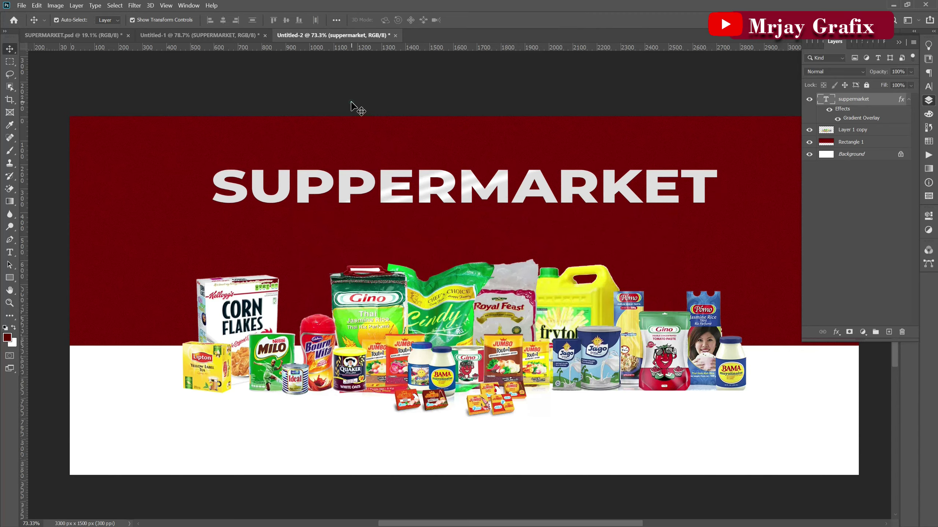
Select the SUPPERMARKET text layer and add a Stroke effect from the fx menu
scroll(370, 180, up, 3)
scroll(372, 181, down, 4)
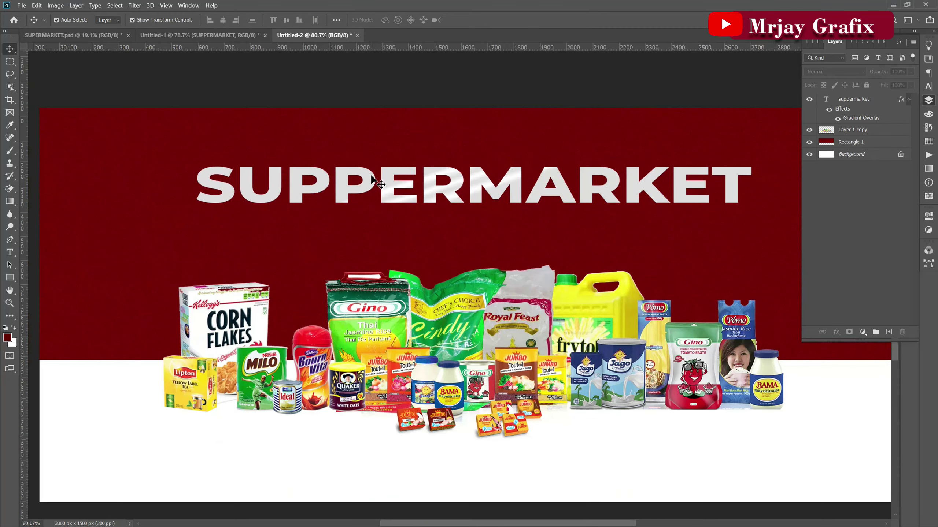
scroll(375, 178, up, 2)
click(408, 184)
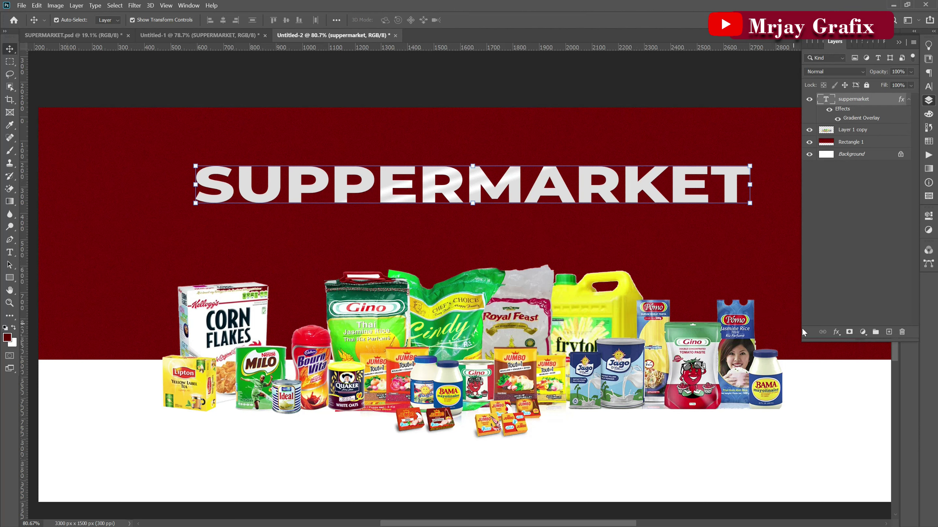
click(837, 334)
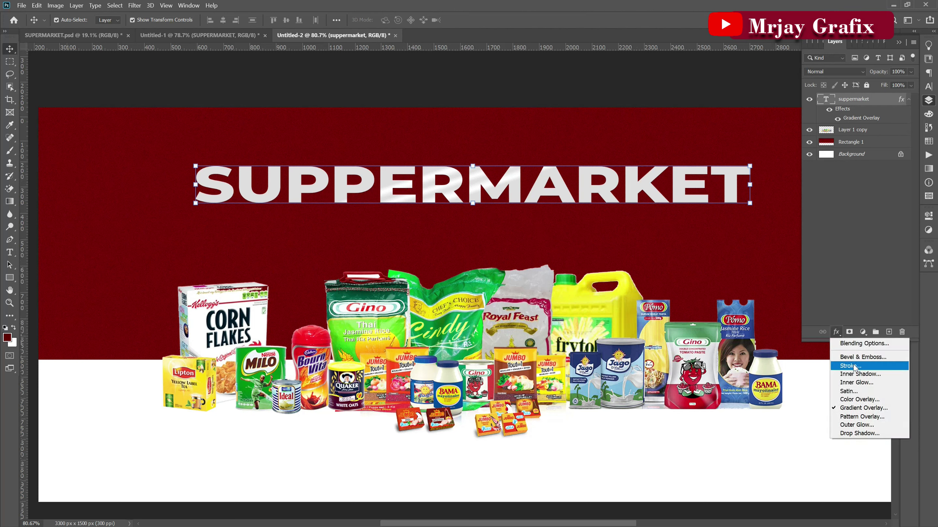
click(837, 333)
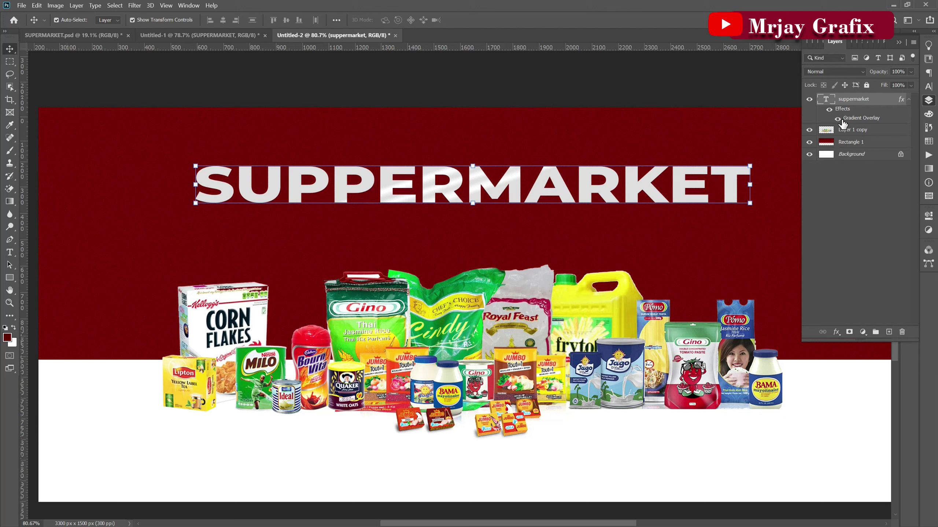
click(836, 333)
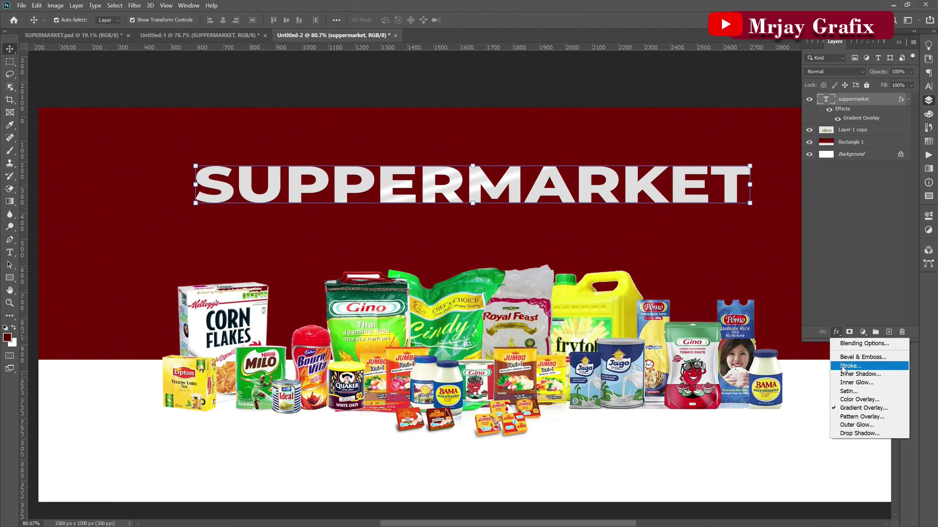
click(844, 368)
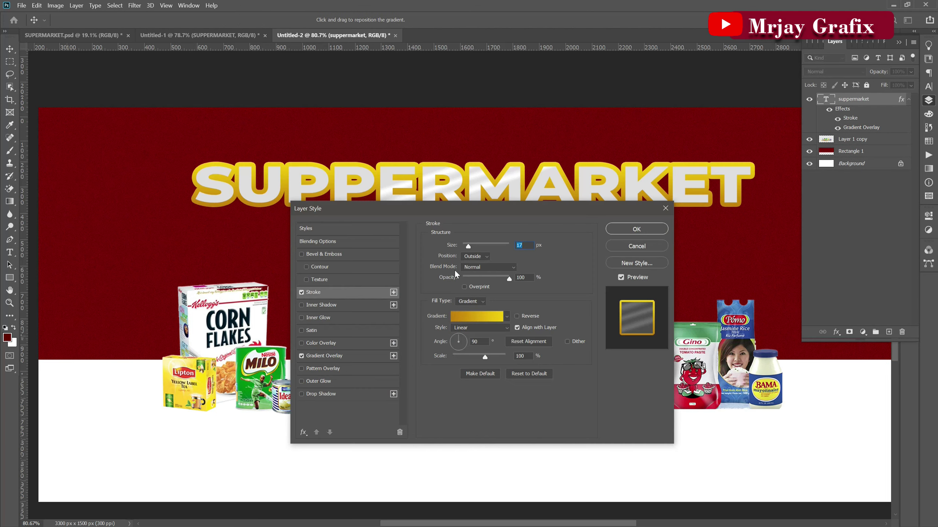
Set the 17 px stroke's Fill Type to a solid colour
drag(404, 218, 423, 257)
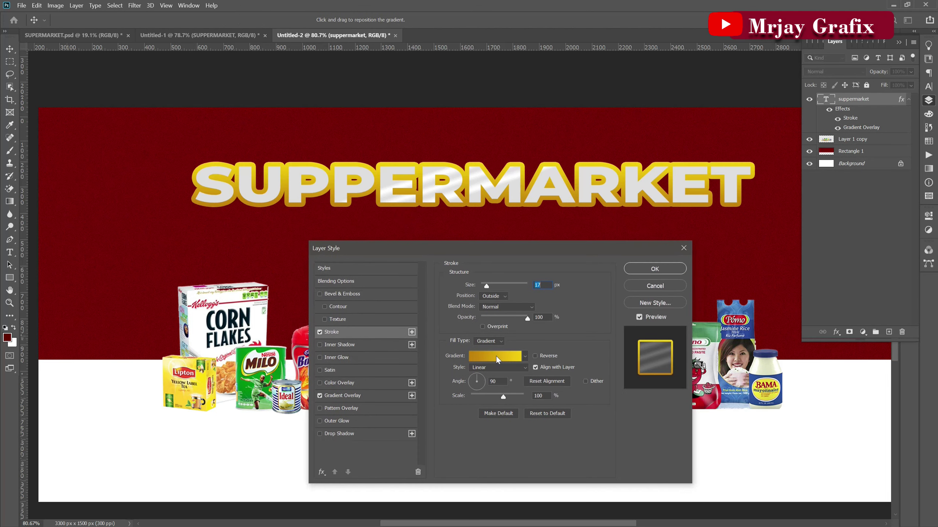
click(488, 340)
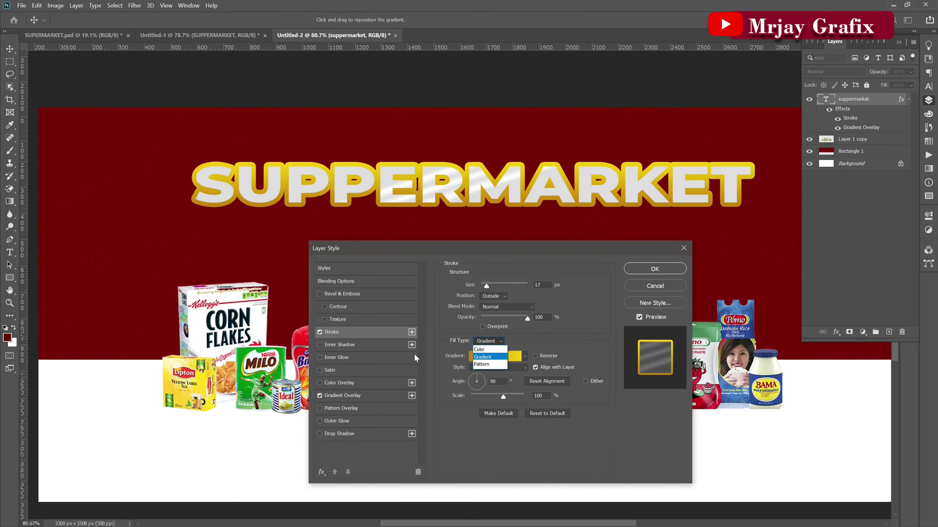
click(449, 344)
click(487, 341)
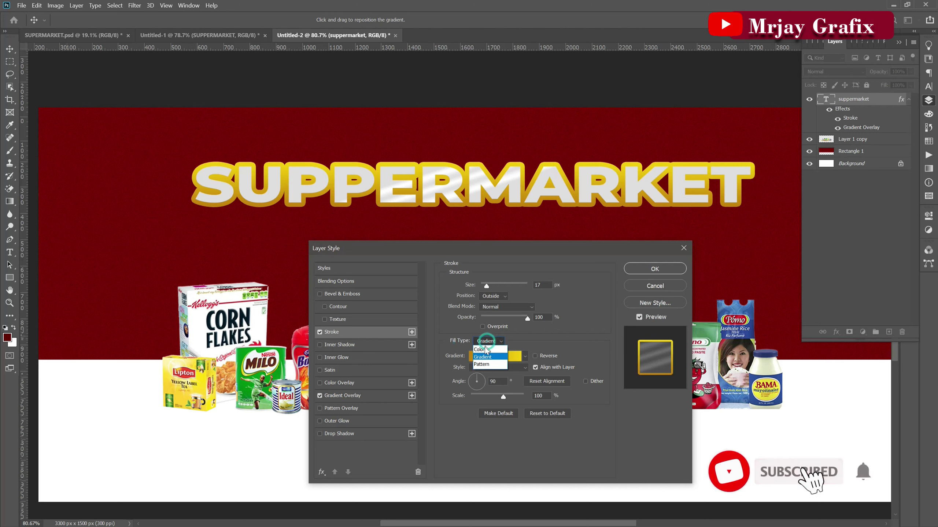
click(484, 349)
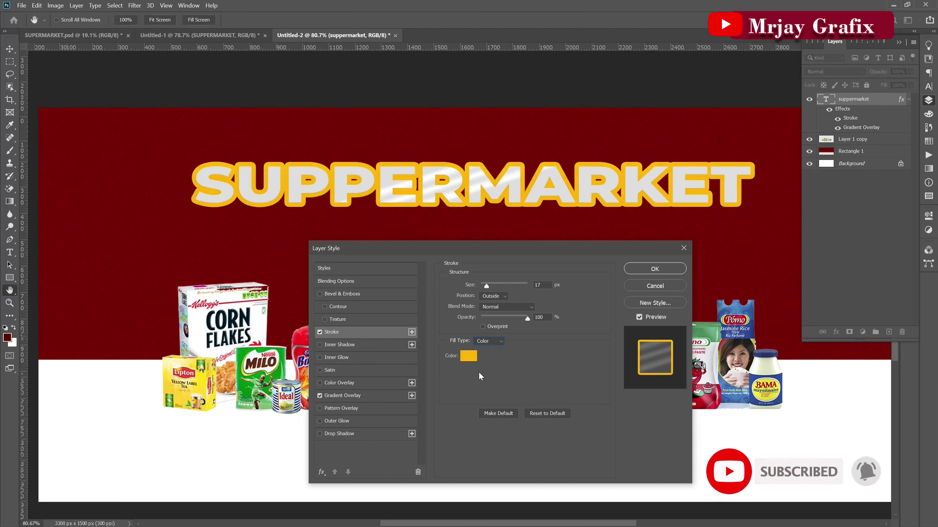
Sample the maroon banner background as the heading's stroke colour, settling on 820000
click(468, 357)
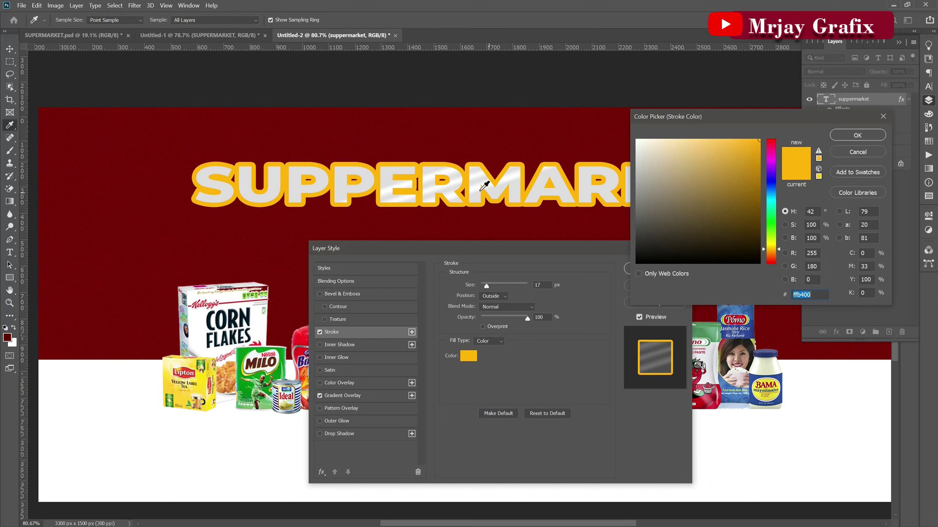
click(470, 213)
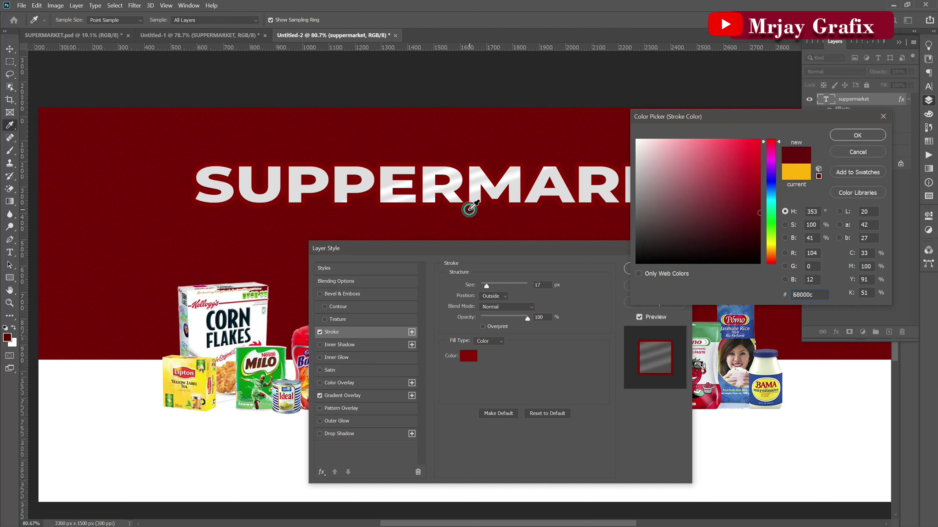
click(468, 211)
drag(468, 211, 474, 227)
click(474, 214)
click(474, 211)
click(8, 336)
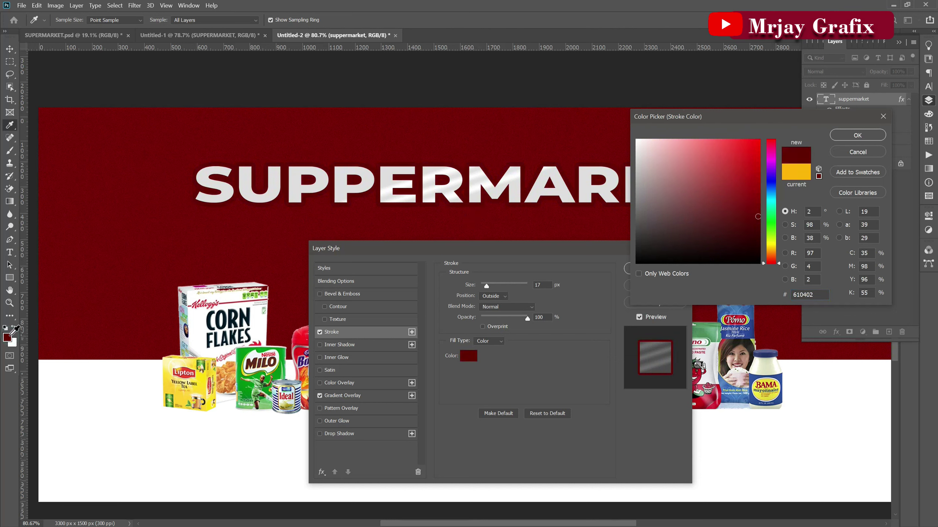
click(488, 208)
click(486, 217)
click(487, 216)
click(482, 226)
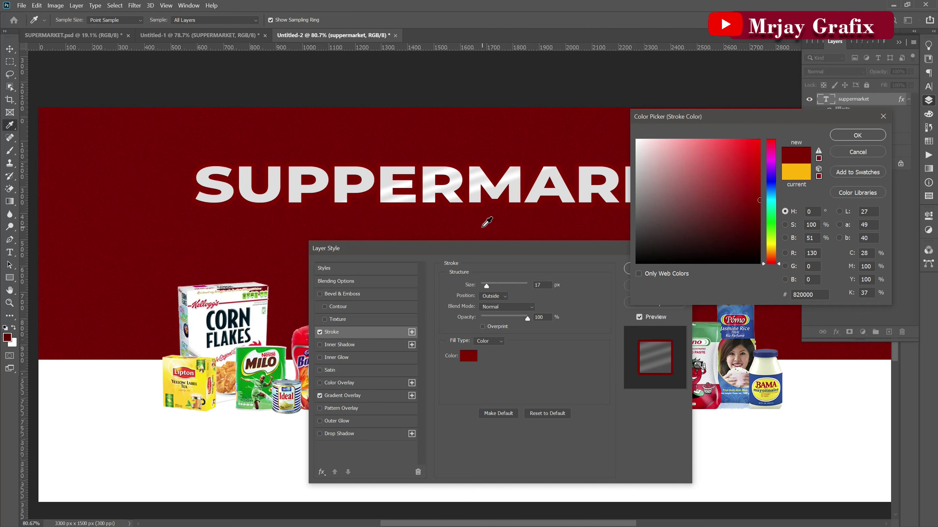
click(857, 136)
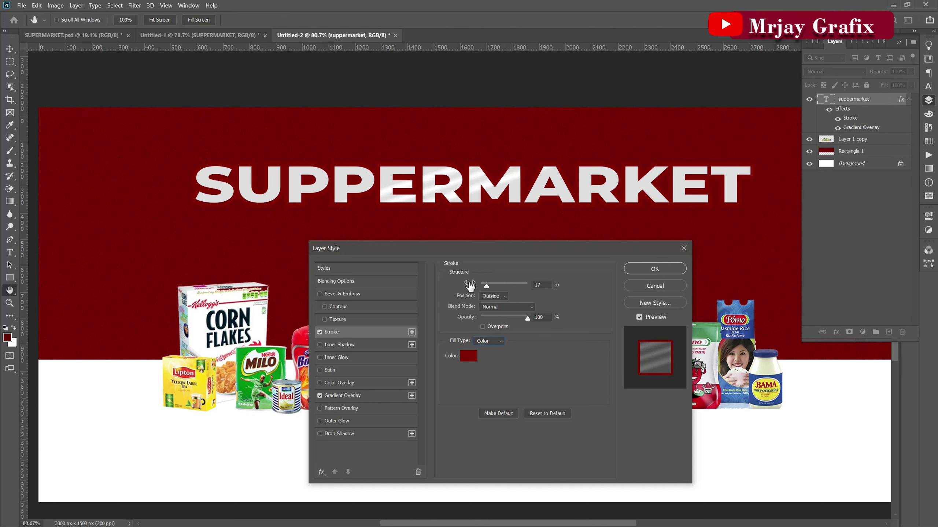
Thin the maroon stroke and add a second stroke coloured white sampled from the heading
drag(470, 289, 463, 290)
drag(385, 246, 414, 191)
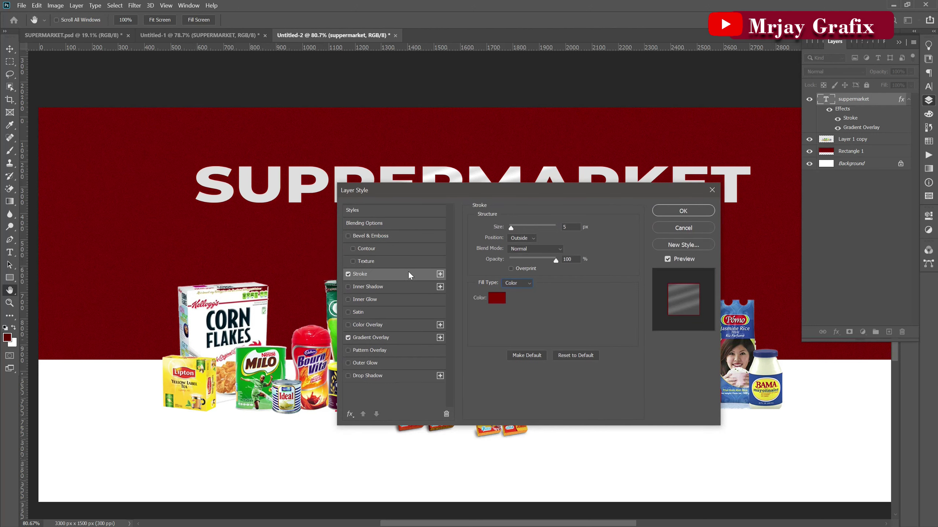
click(440, 273)
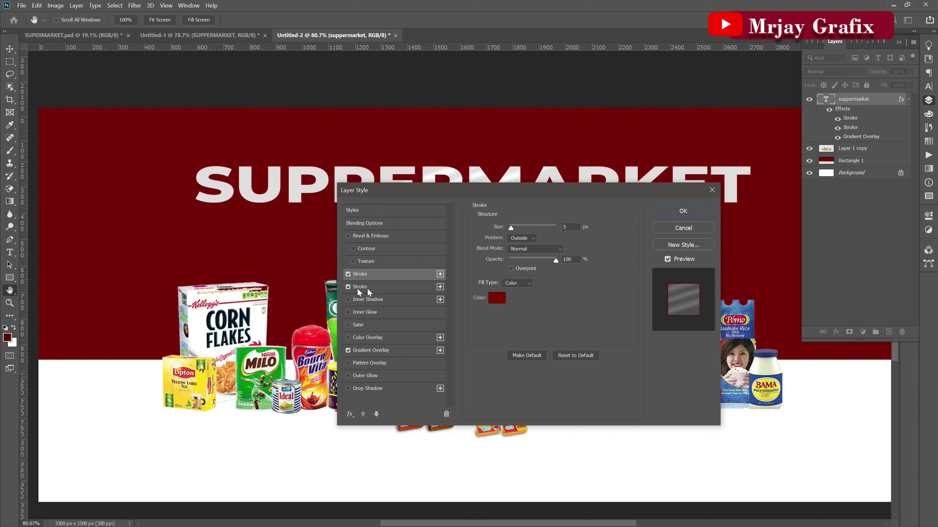
click(427, 287)
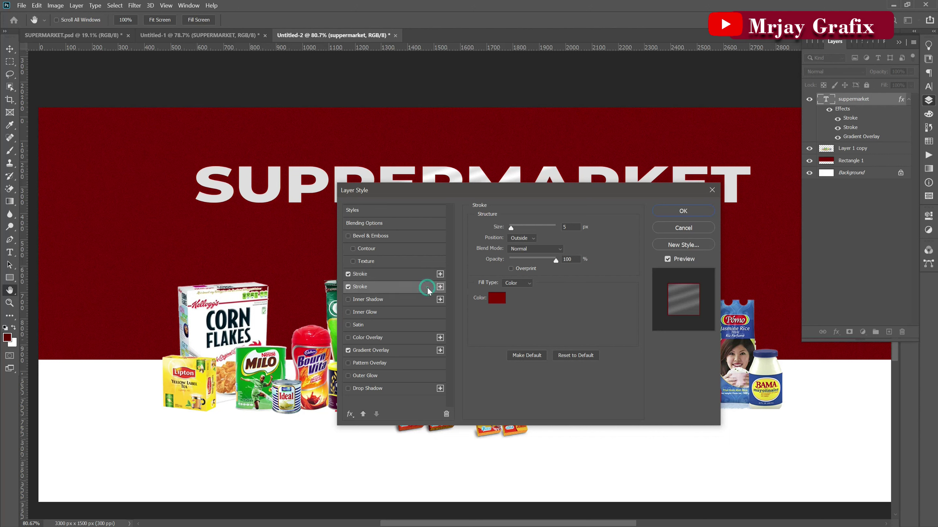
click(497, 298)
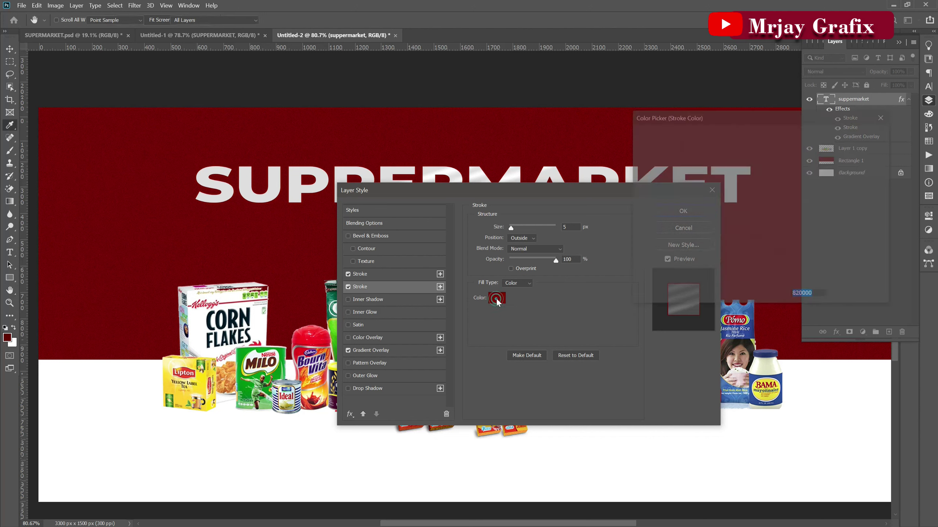
click(432, 175)
click(856, 135)
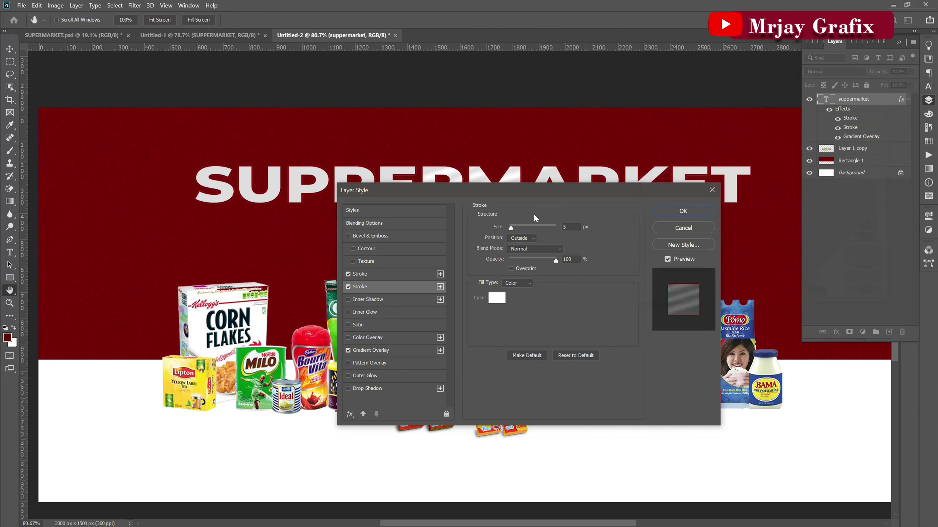
Make the white outline 11 px and the maroon outline 6 px, then apply the style
drag(509, 191, 489, 270)
drag(476, 311, 479, 311)
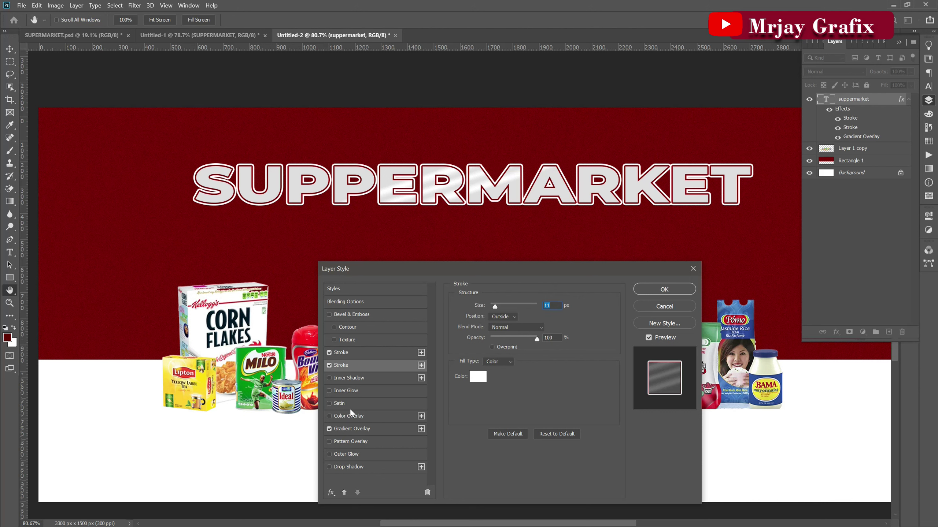
click(365, 351)
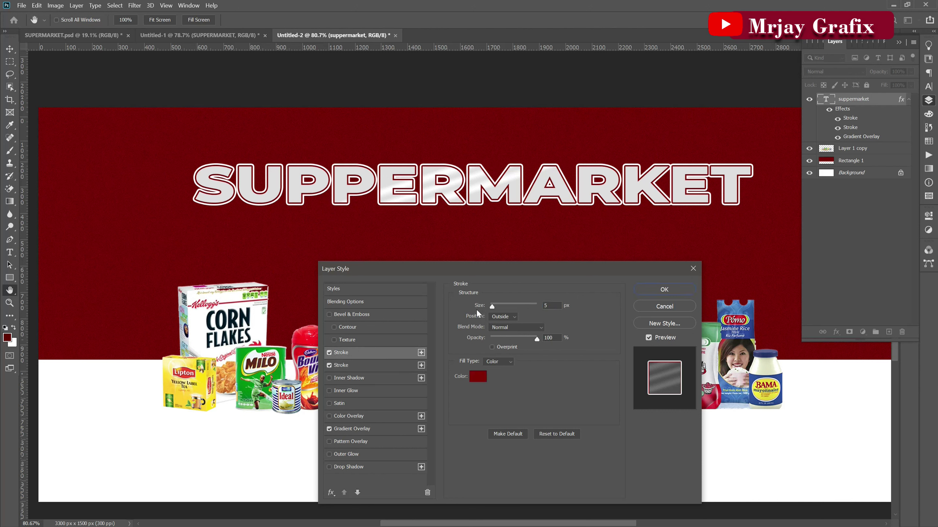
drag(475, 308, 475, 311)
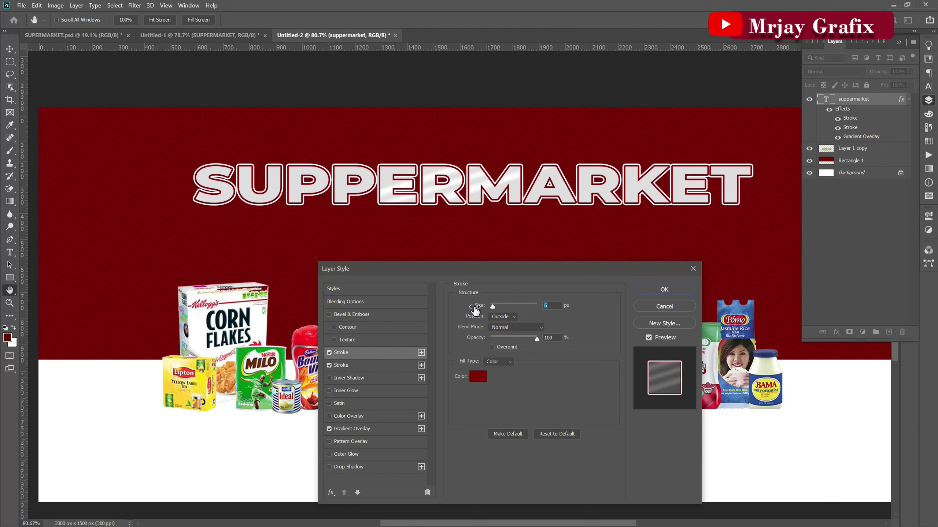
click(650, 290)
Zoom out to view the whole banner and deselect the heading layer
key(v)
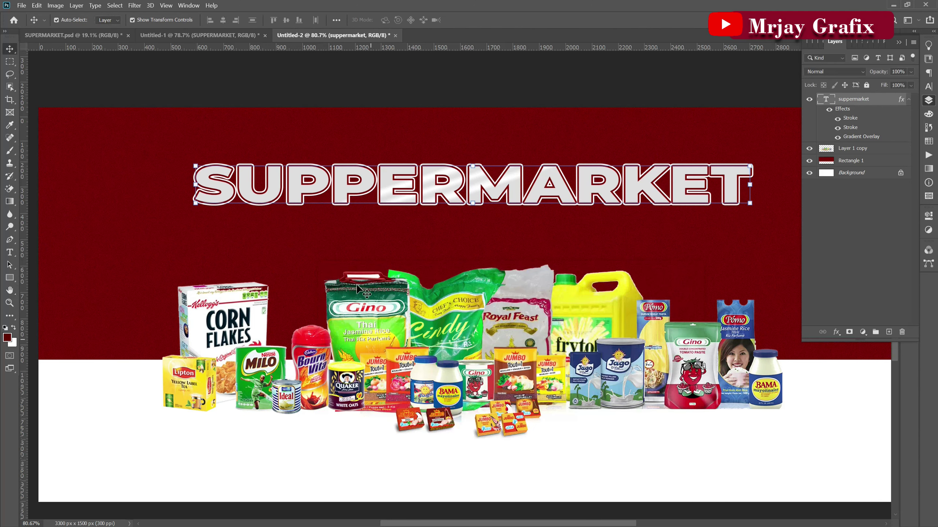
key(ctrl+minus)
scroll(341, 243, down, 1)
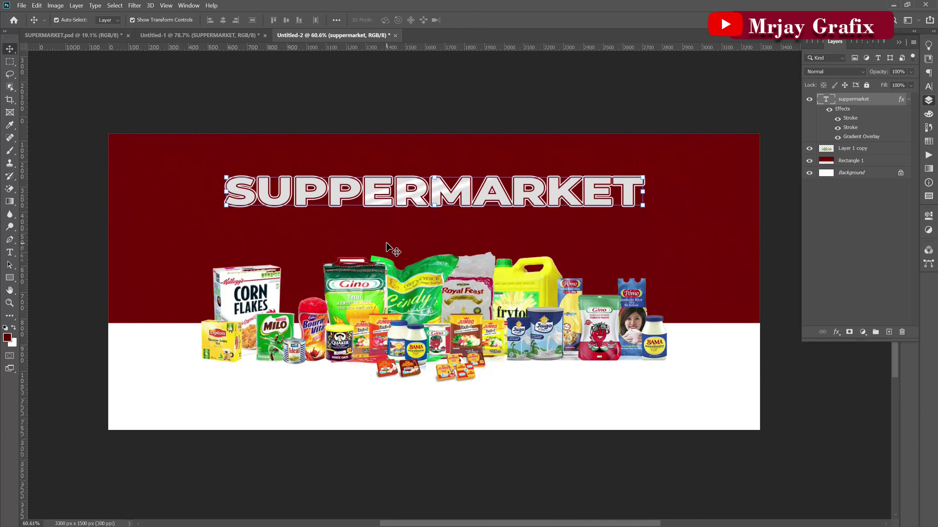
click(56, 120)
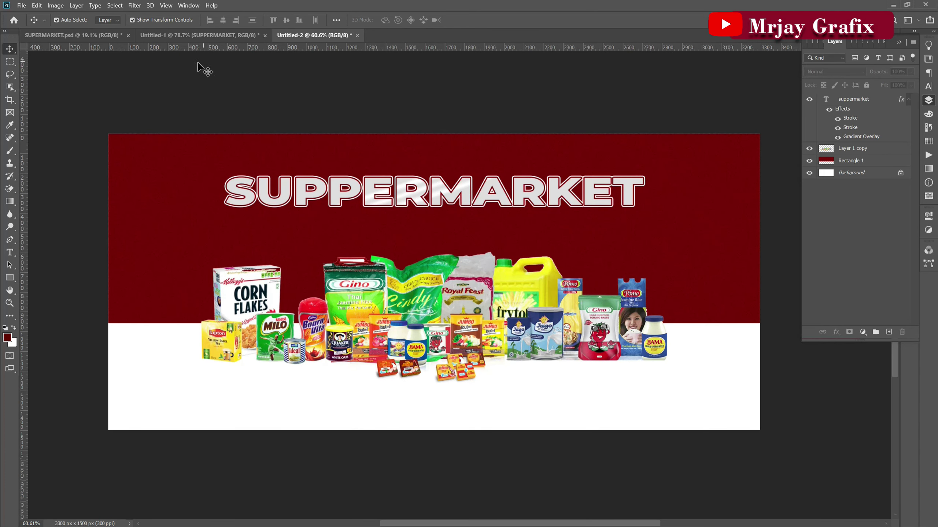
click(9, 277)
Choose the ® custom shape and give it a white fill
click(47, 323)
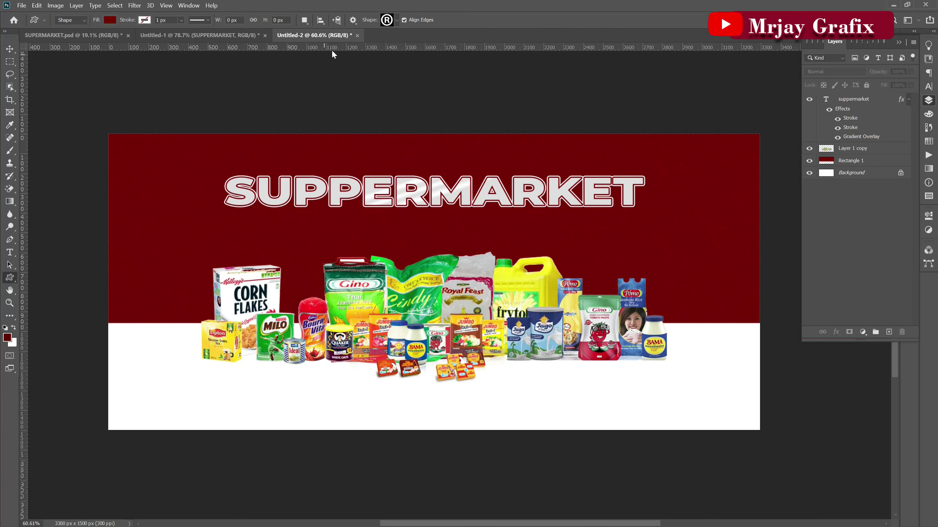
click(396, 20)
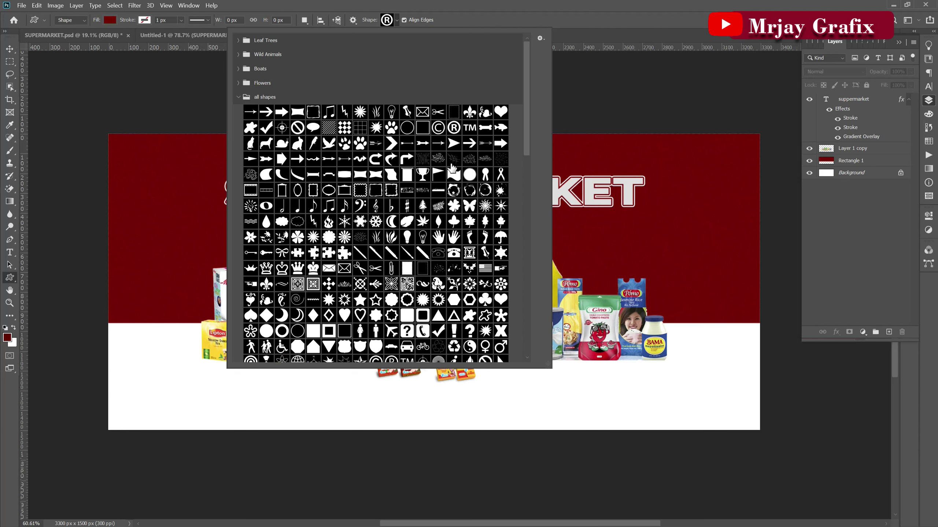
click(474, 14)
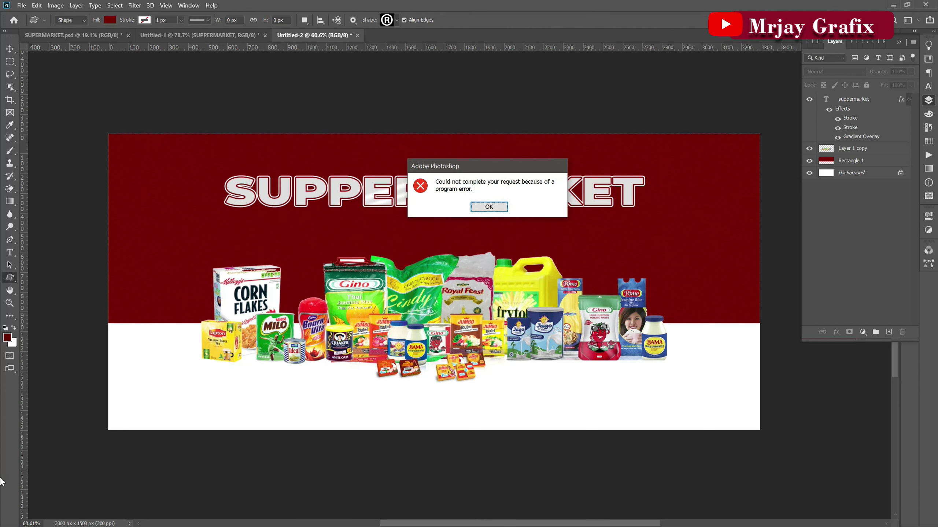
key(Return)
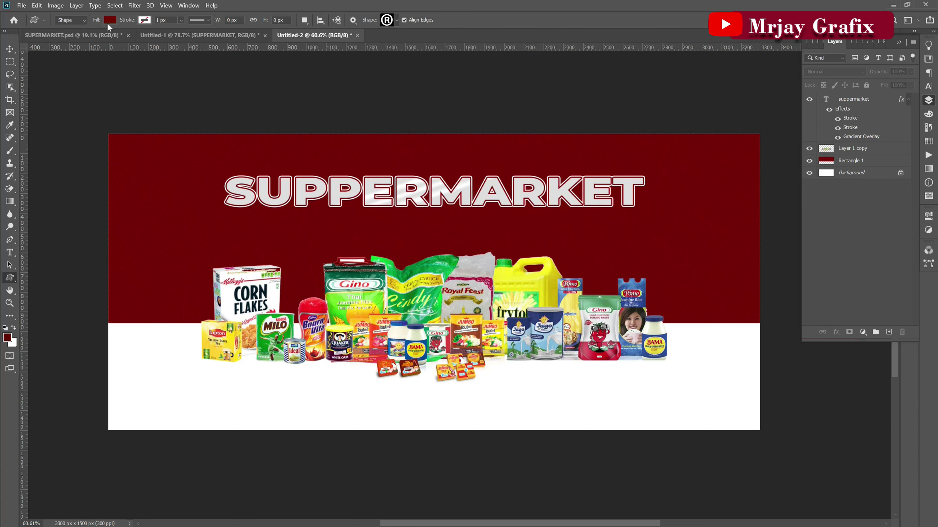
click(110, 20)
click(49, 71)
Draw the white ® symbol beside SUPPERMARKET and nudge it slightly left
drag(656, 184, 671, 200)
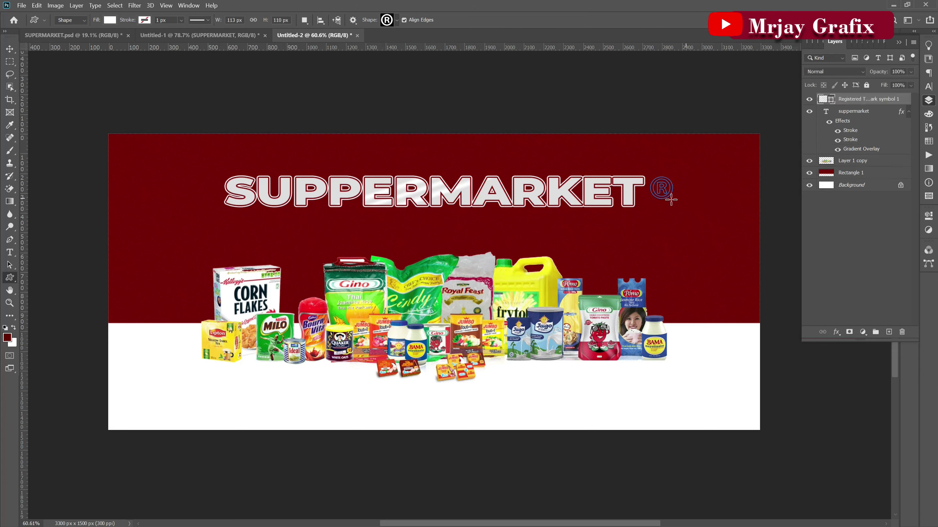
key(v)
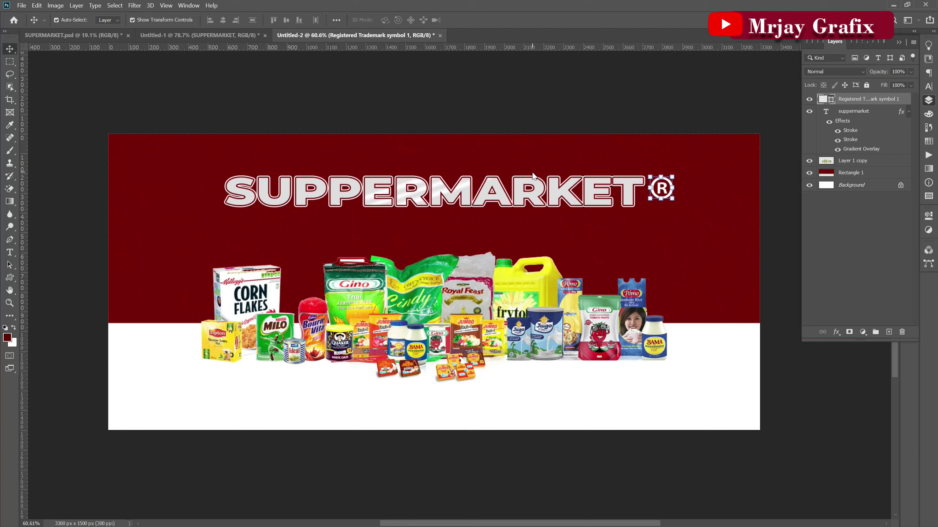
key(shift+Left)
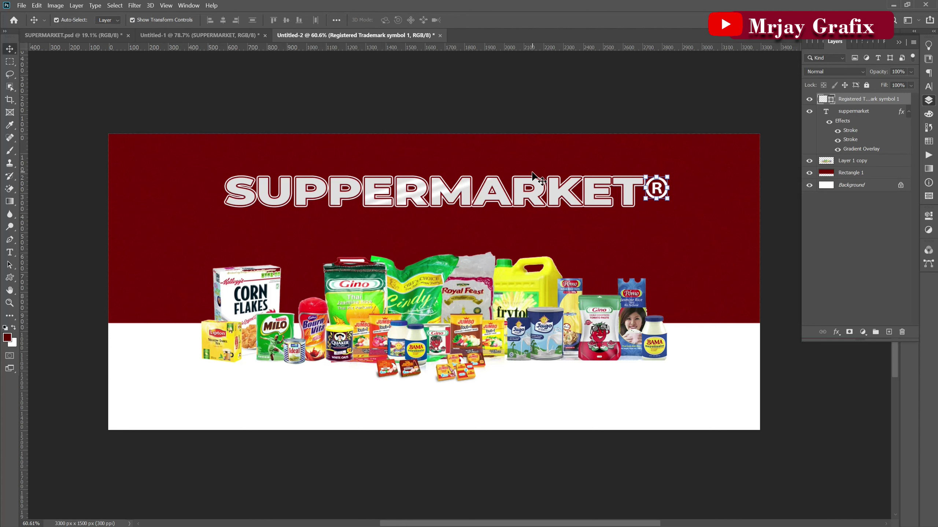
click(404, 90)
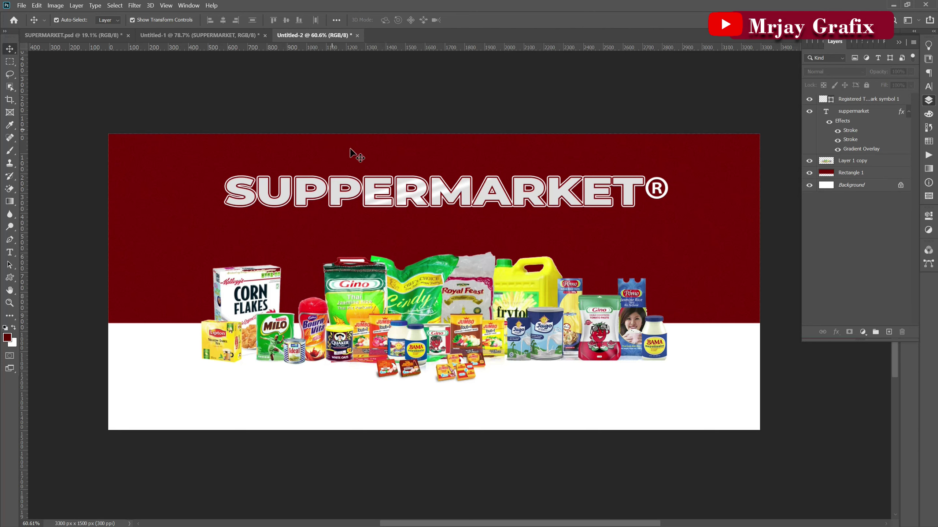
scroll(385, 170, up, 1)
Copy the gold Shop With Us tagline from the orange design into the red banner
click(189, 32)
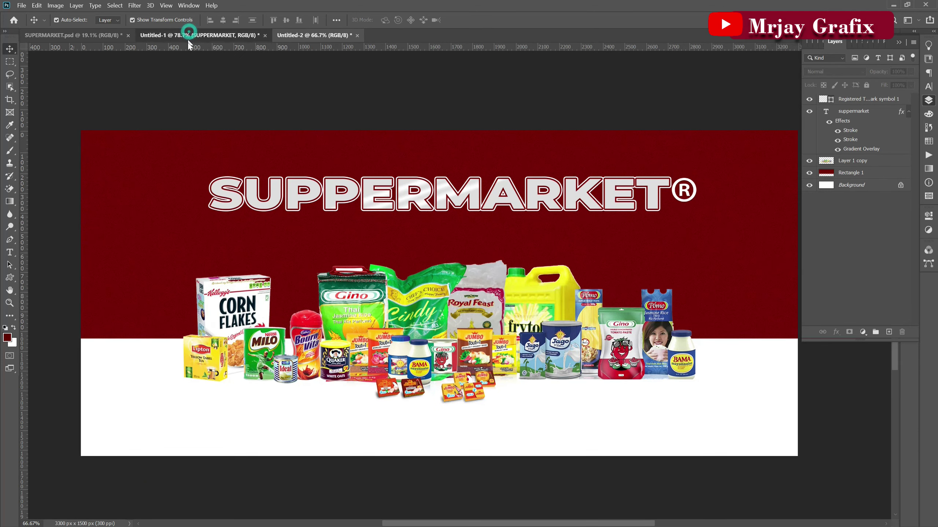
scroll(329, 163, down, 3)
drag(397, 236, 458, 236)
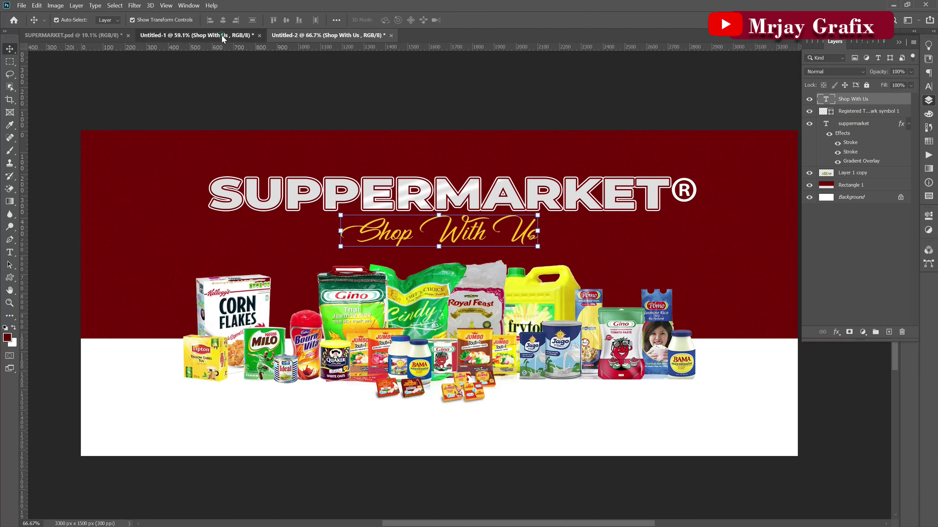
Copy the delivery scooter into the red banner, shrink it and flip it horizontally
click(223, 36)
click(210, 397)
drag(216, 388, 214, 445)
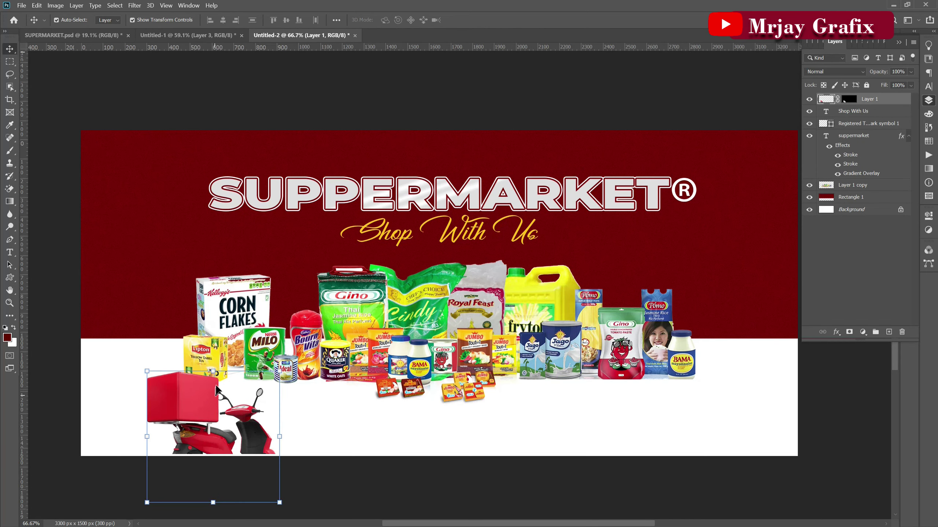
drag(216, 367, 214, 387)
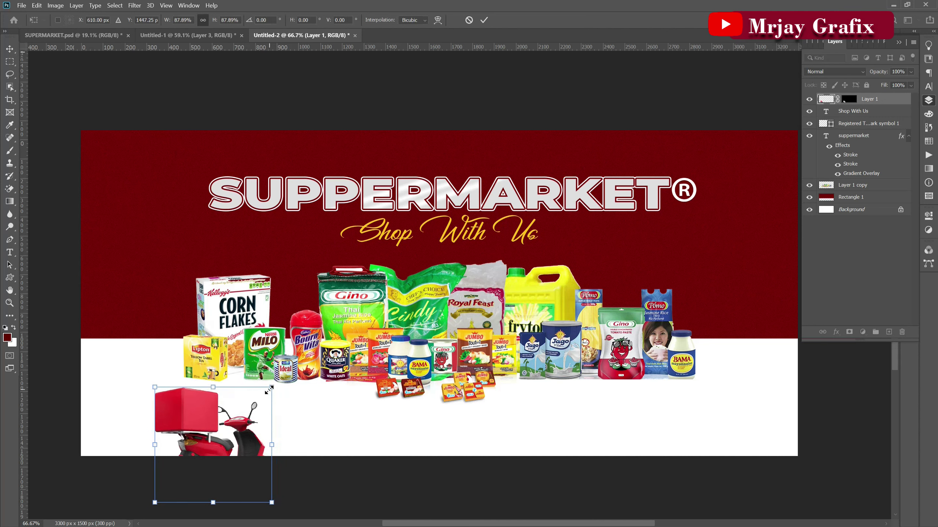
right_click(198, 422)
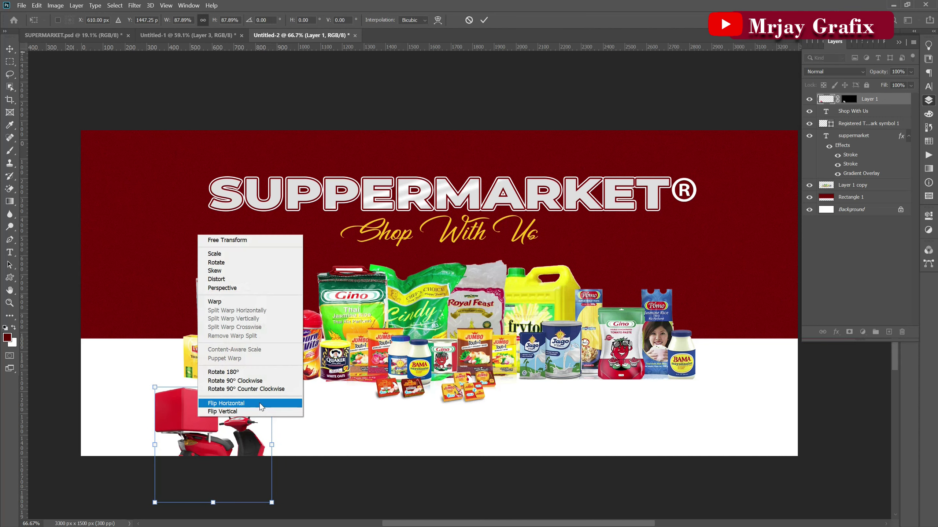
click(263, 409)
Place the scooter at the banner's bottom right at about 82%, then return to Untitled-1
drag(219, 425, 290, 432)
drag(532, 416, 670, 421)
drag(668, 384, 670, 411)
click(486, 21)
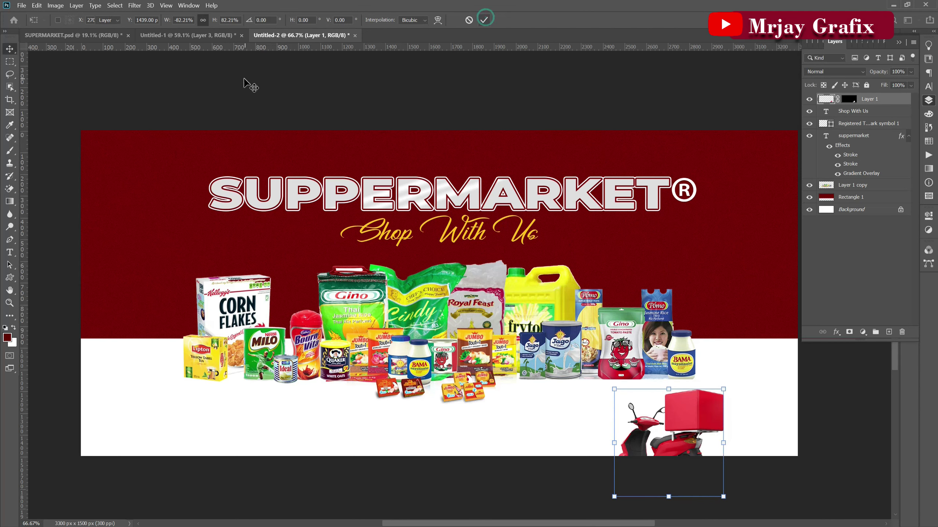
click(222, 36)
click(476, 429)
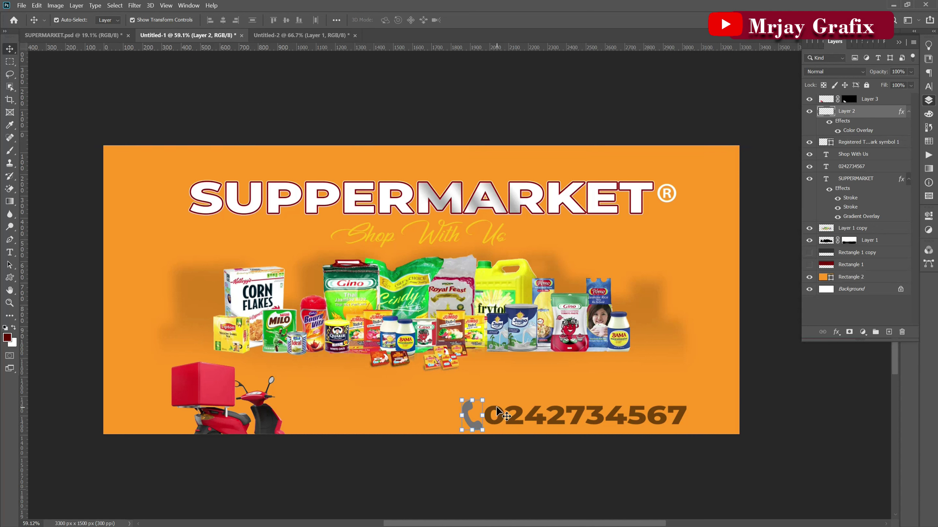
shift+click(513, 425)
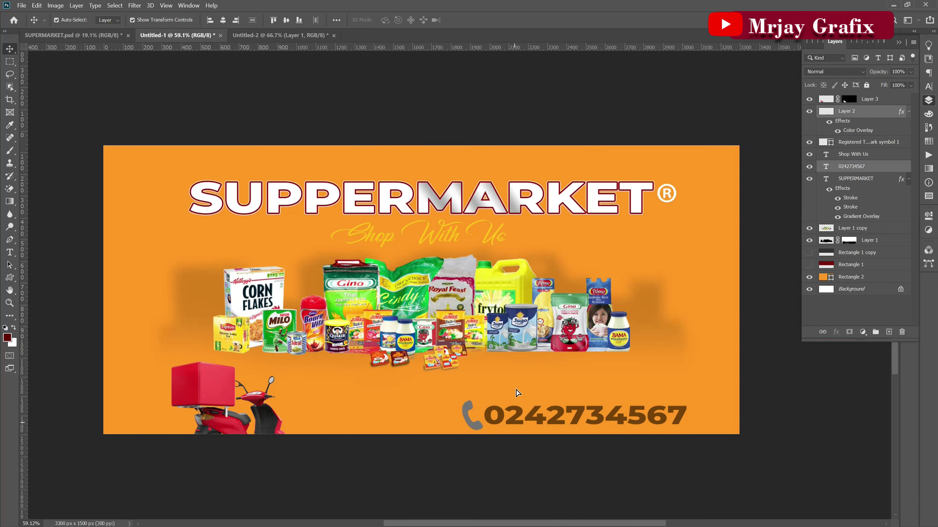
drag(513, 425, 272, 36)
drag(39, 31, 269, 438)
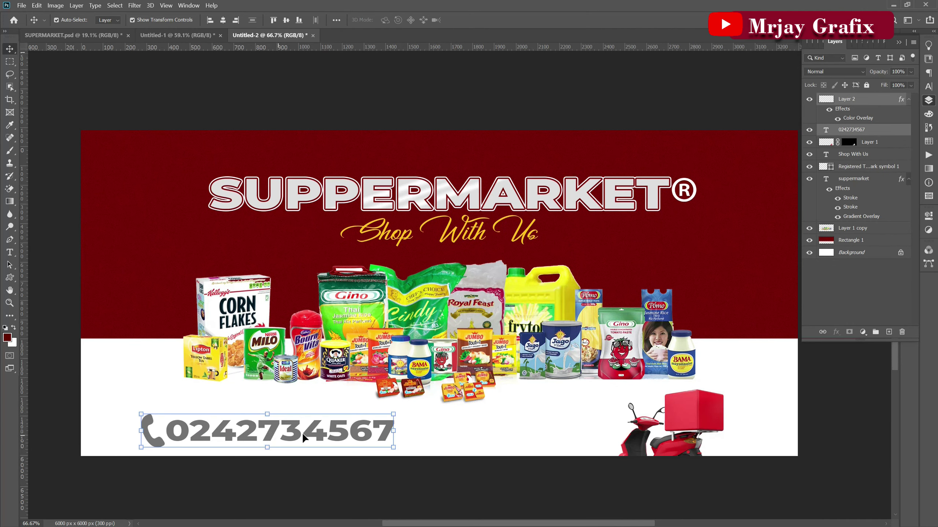
drag(392, 413, 354, 420)
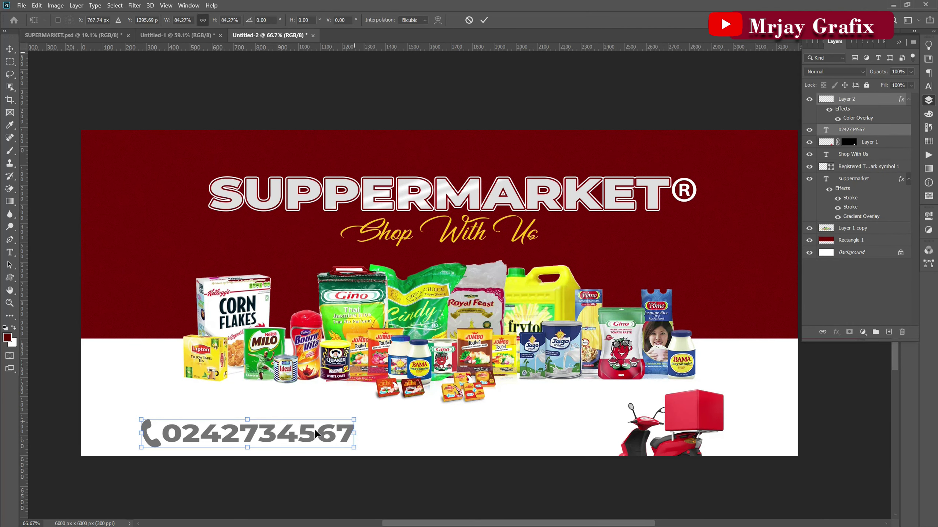
key(Return)
click(254, 468)
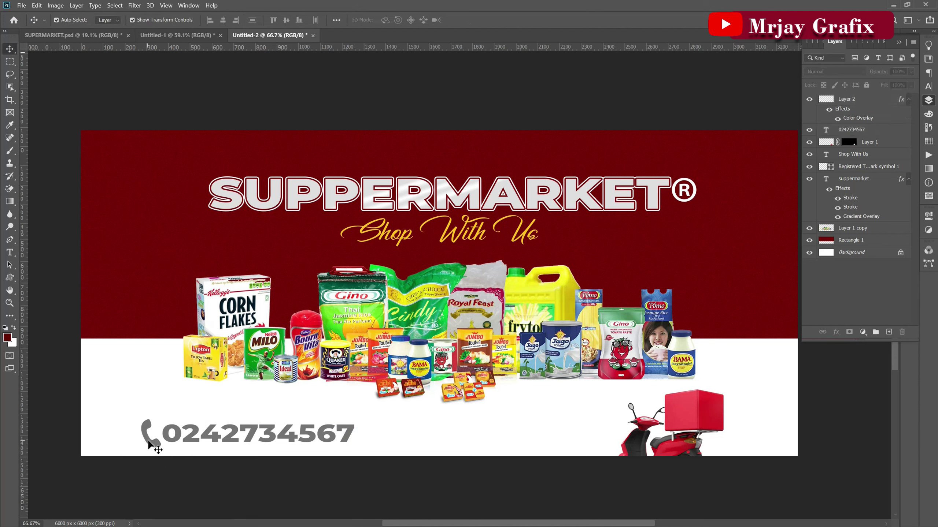
mouse_move(213, 442)
mouse_down()
mouse_move(220, 434)
mouse_move(215, 441)
mouse_up()
click(129, 476)
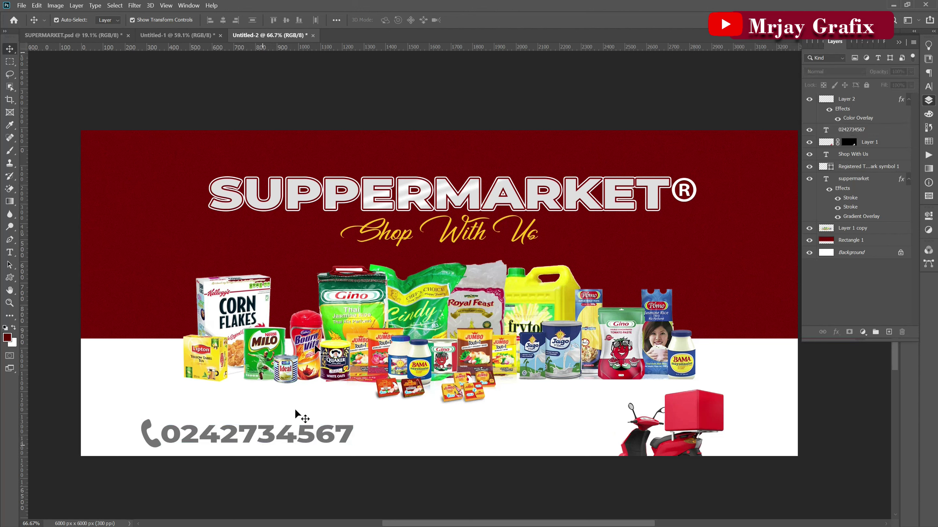
double_click(387, 235)
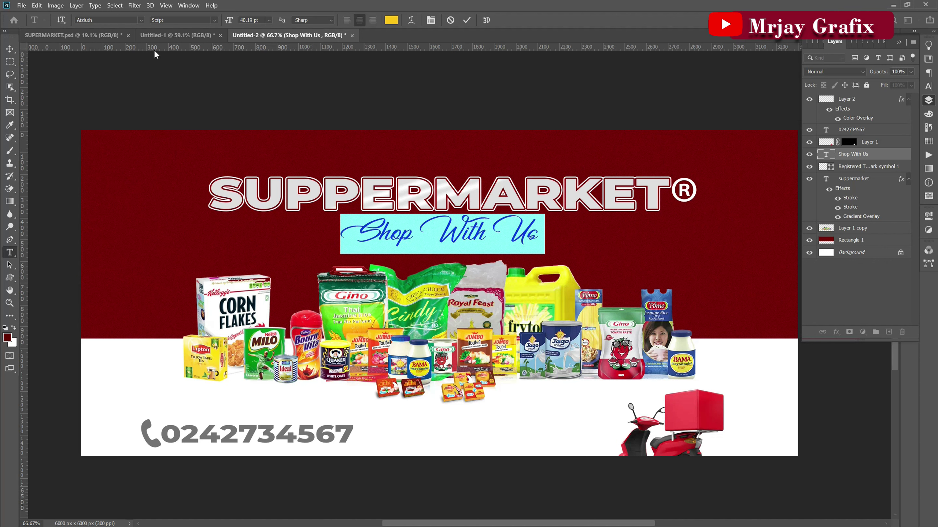
click(466, 20)
key(v)
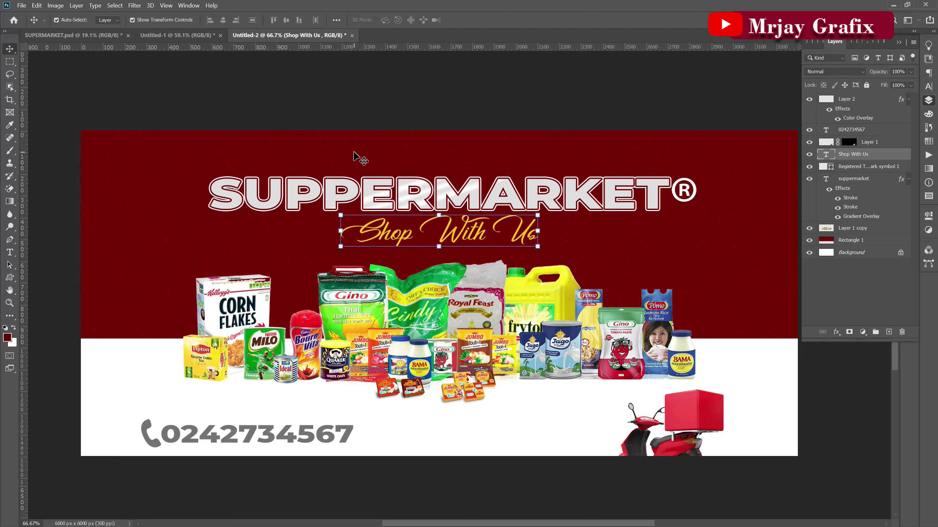
click(347, 111)
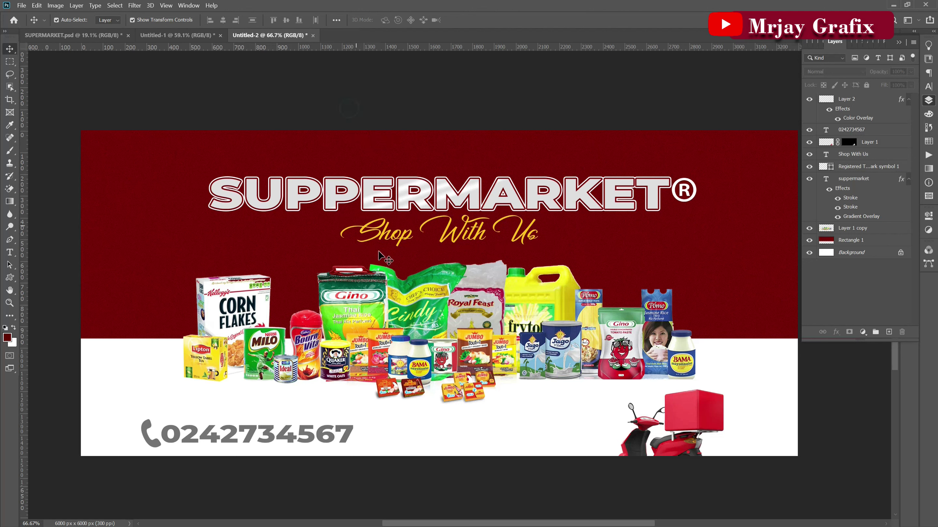
click(392, 245)
click(347, 115)
scroll(345, 358, down, 1)
scroll(347, 357, up, 1)
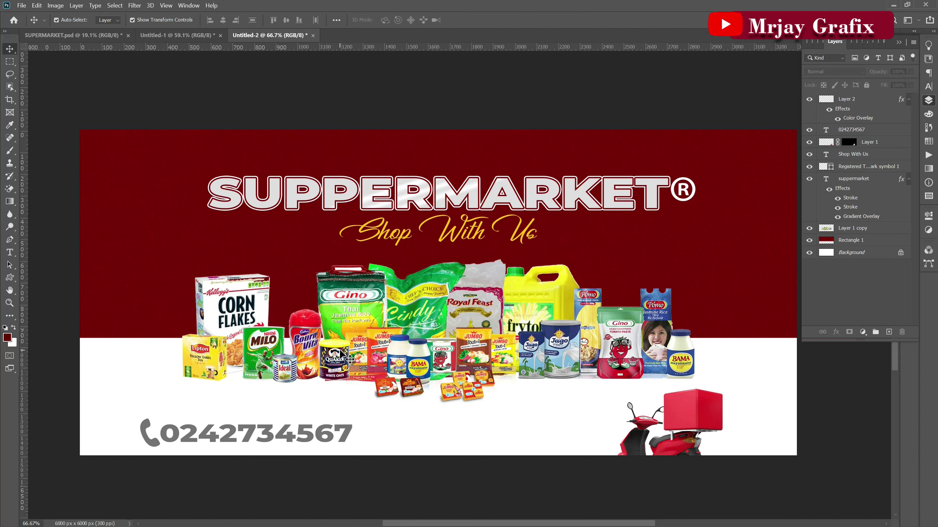
Draw a rectangle over the banner's lower half, just above the Background layer
click(387, 367)
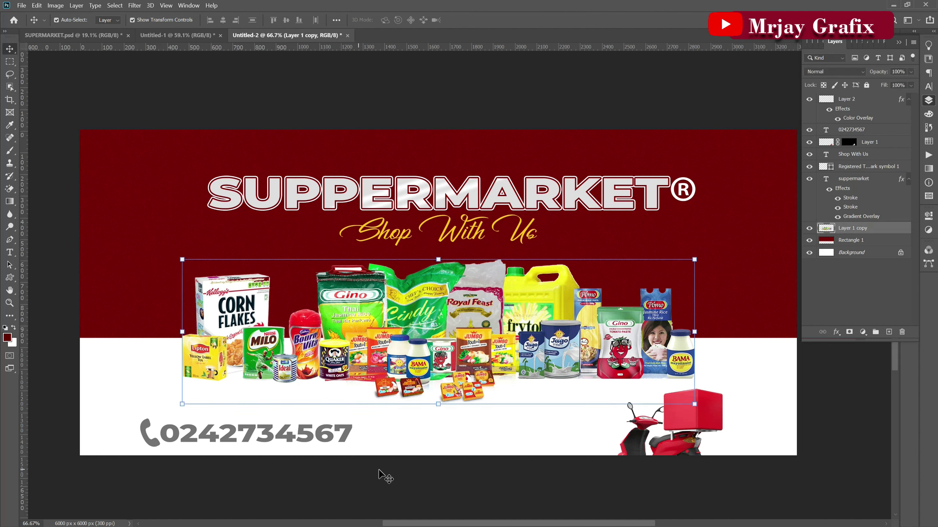
click(446, 448)
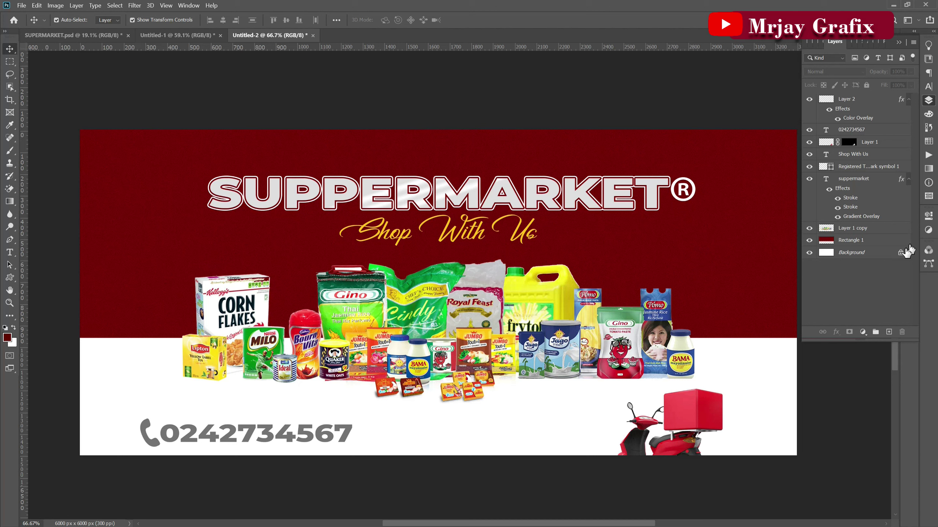
click(877, 256)
click(10, 277)
right_click(9, 278)
click(45, 275)
drag(818, 472, 111, 279)
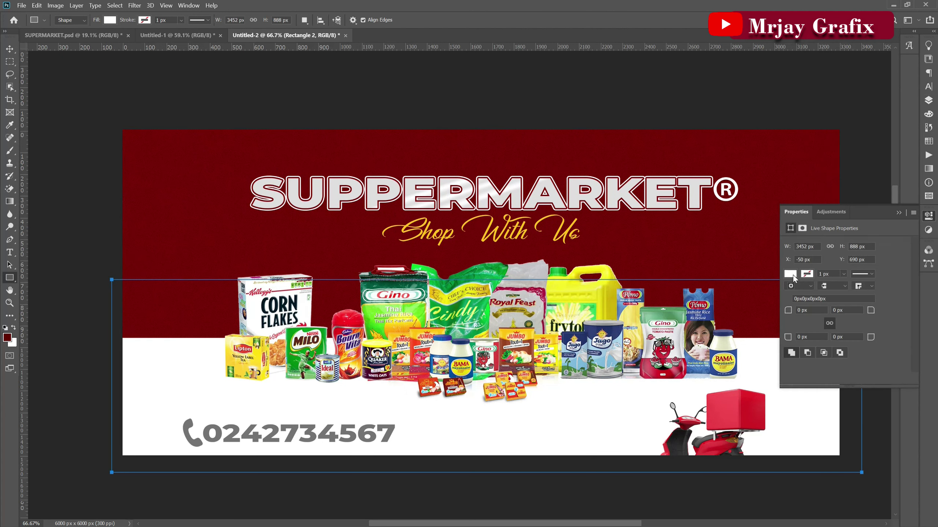
Fill the rectangle with light grey d9d9d9 and add a new empty layer above it
click(928, 100)
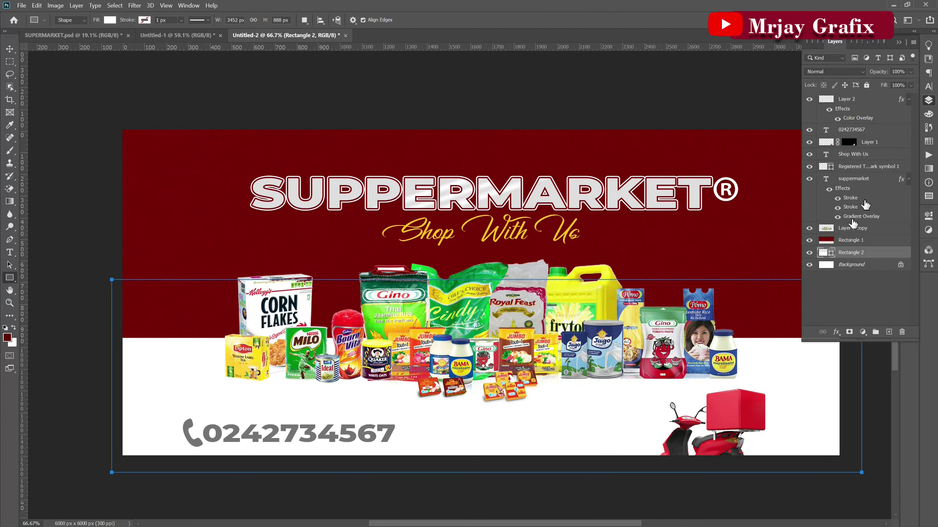
double_click(830, 253)
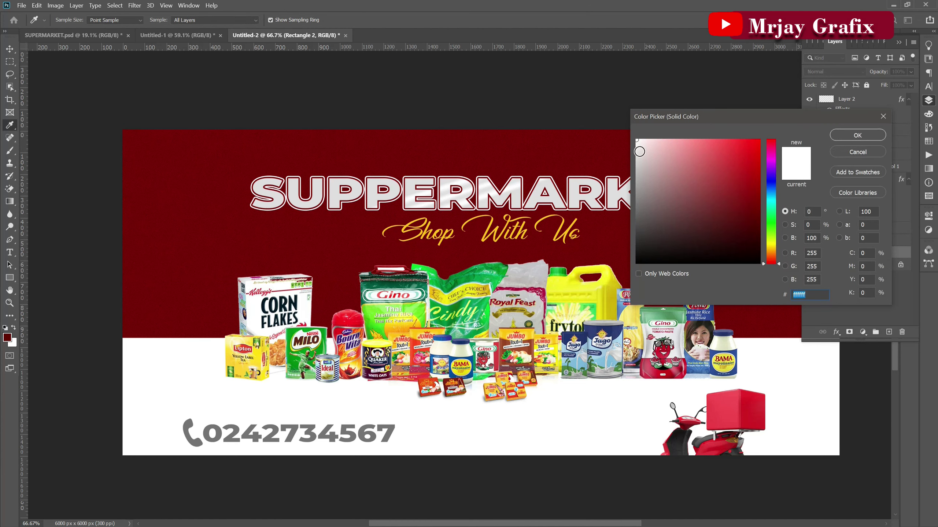
drag(638, 148, 629, 158)
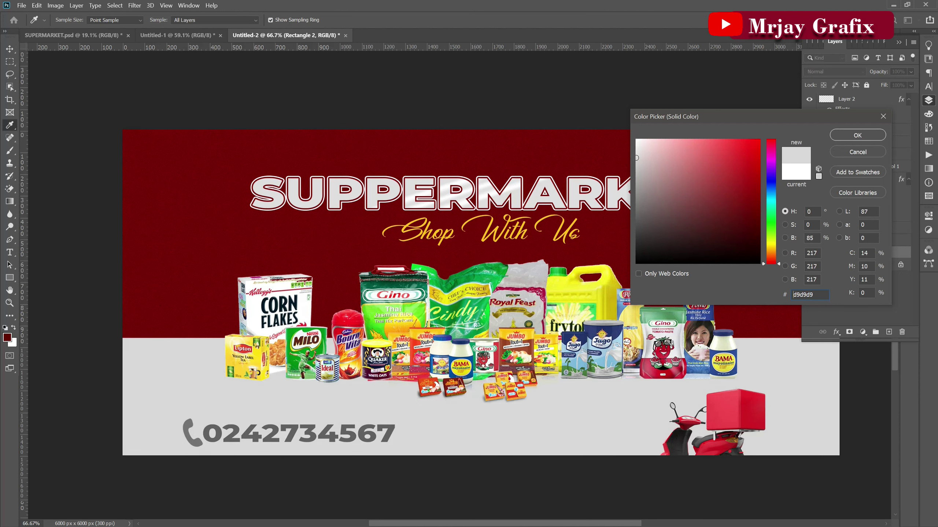
click(856, 135)
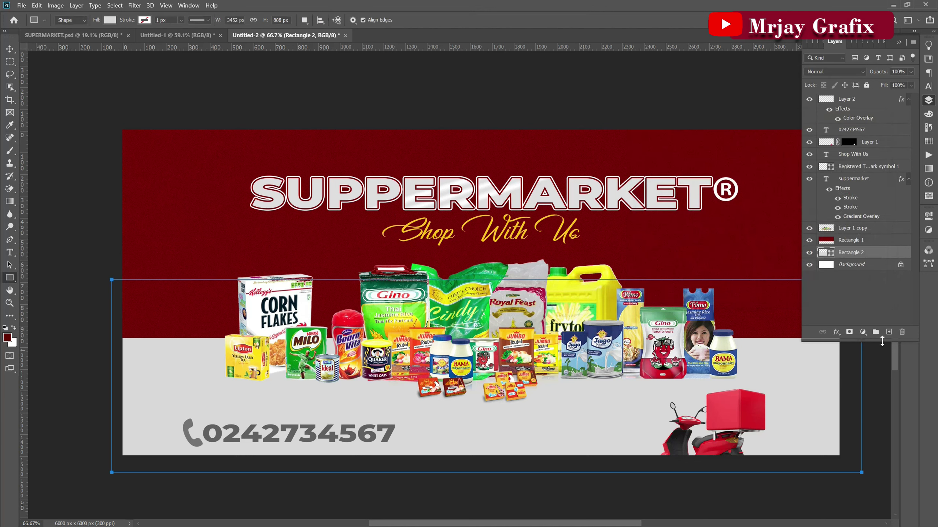
click(888, 333)
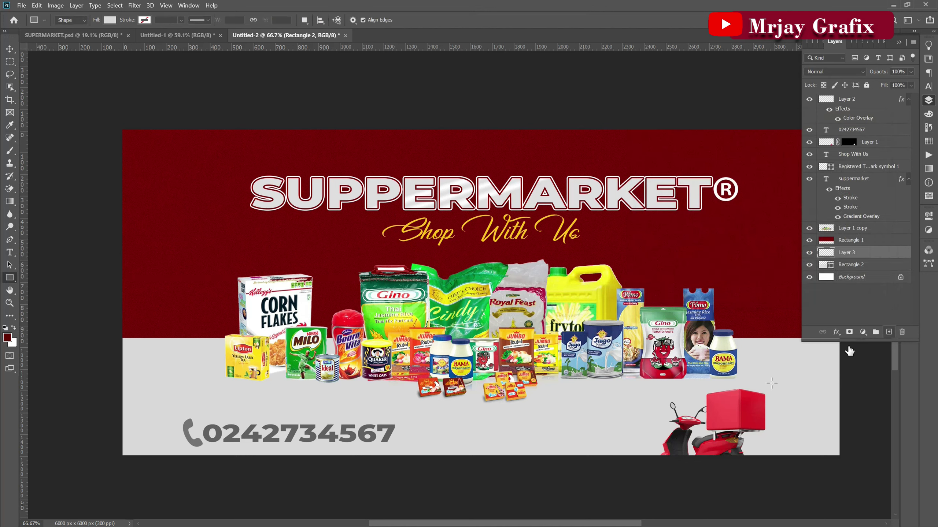
Set the foreground painting colour to white
click(7, 338)
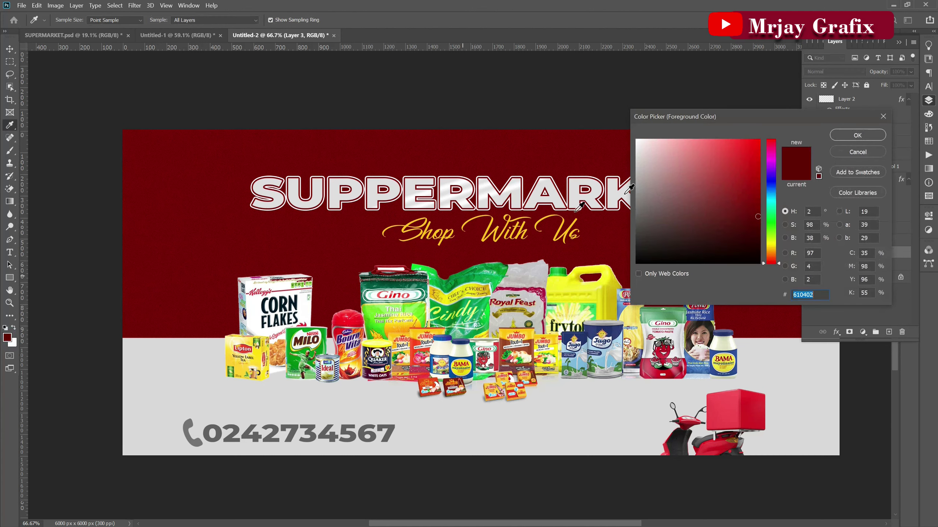
click(636, 147)
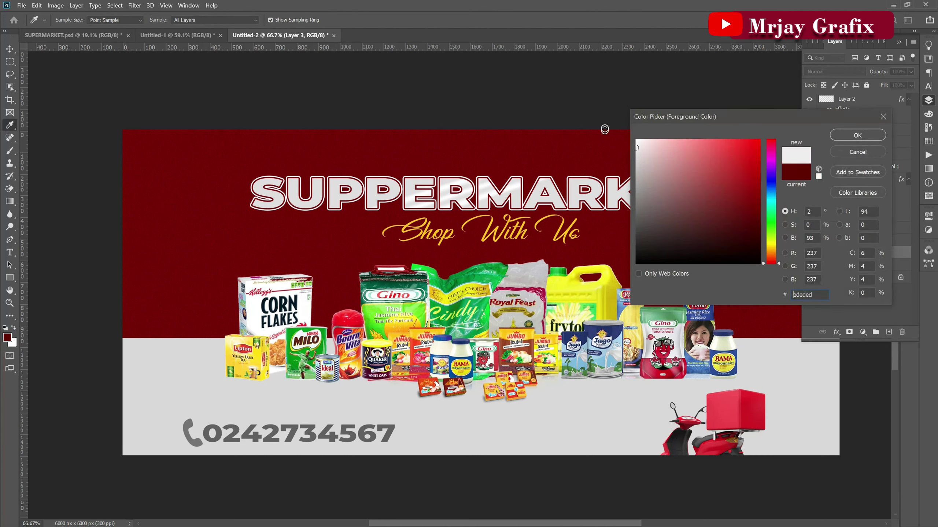
click(857, 135)
key(u)
Paint a soft white glow across the grey floor with an enlarged standard brush
key(b)
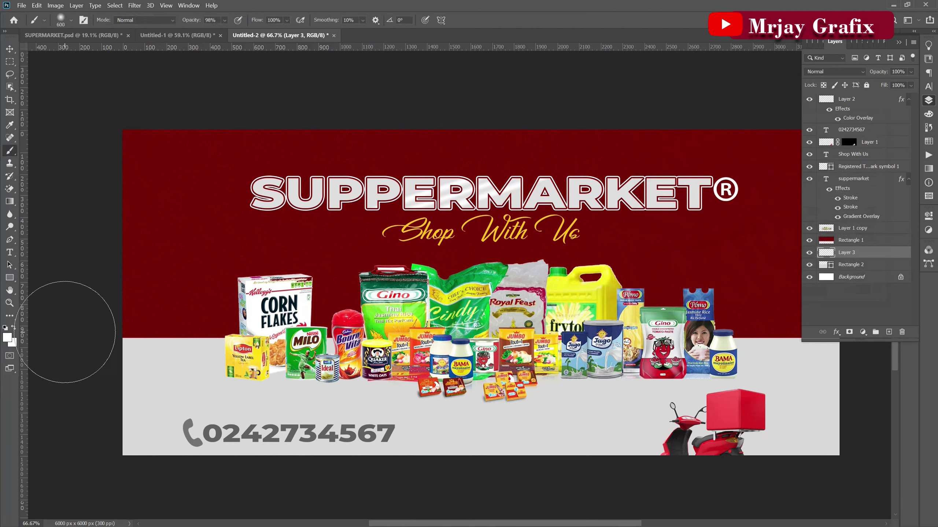
key(bracketright)
key(bracketright)
key(bracketright)
key(bracketright)
right_click(10, 153)
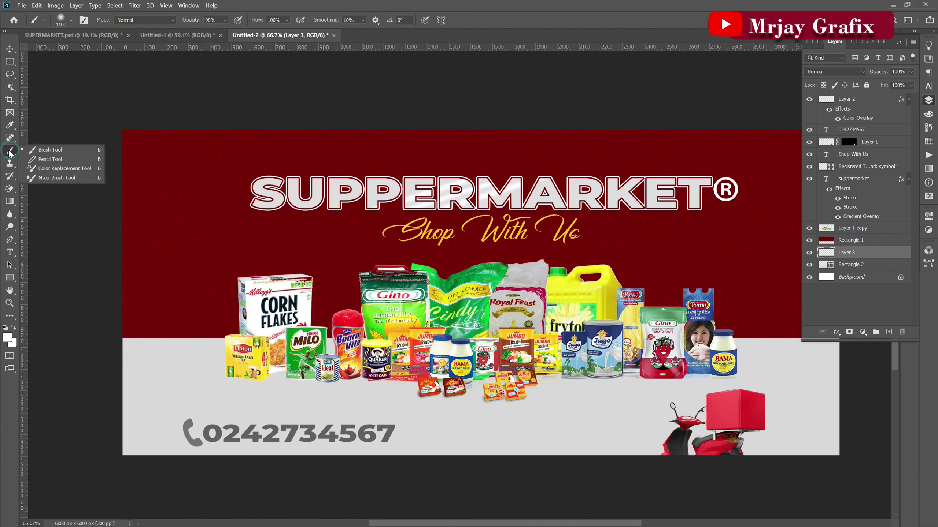
click(52, 152)
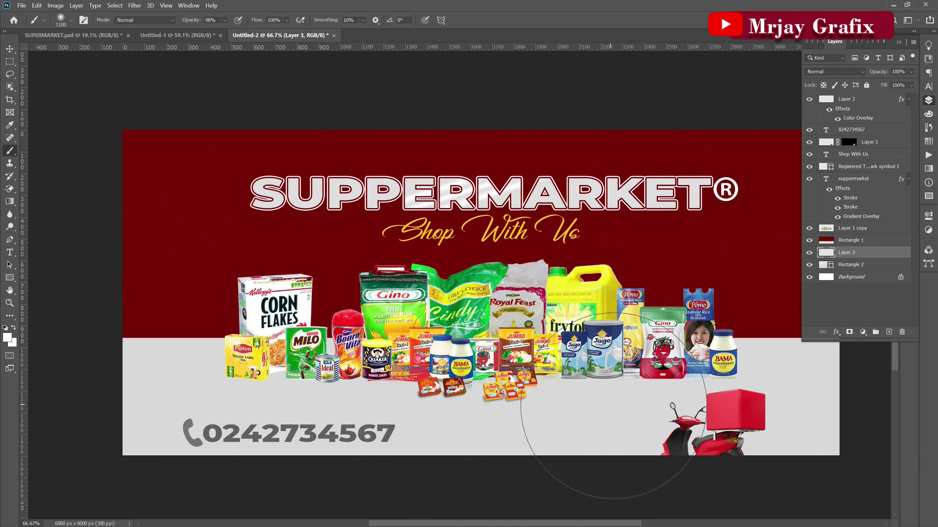
drag(680, 409, 286, 399)
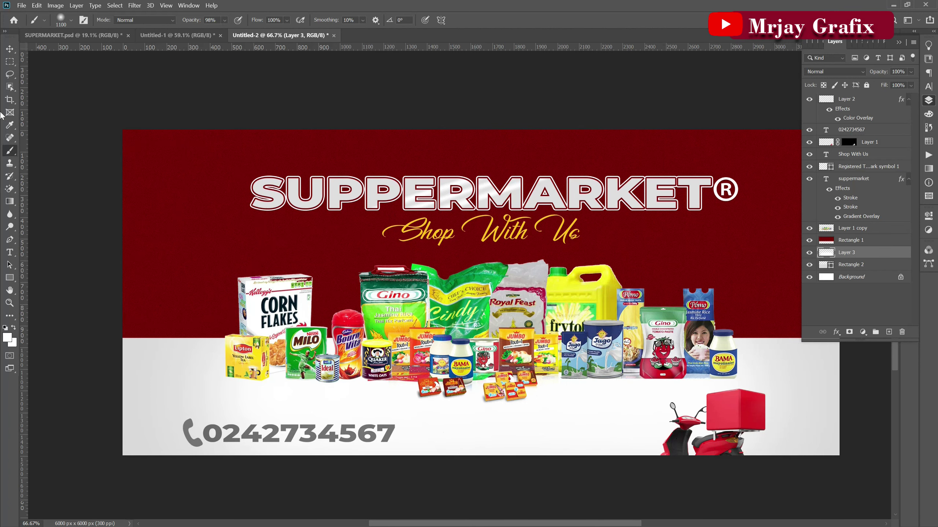
click(9, 48)
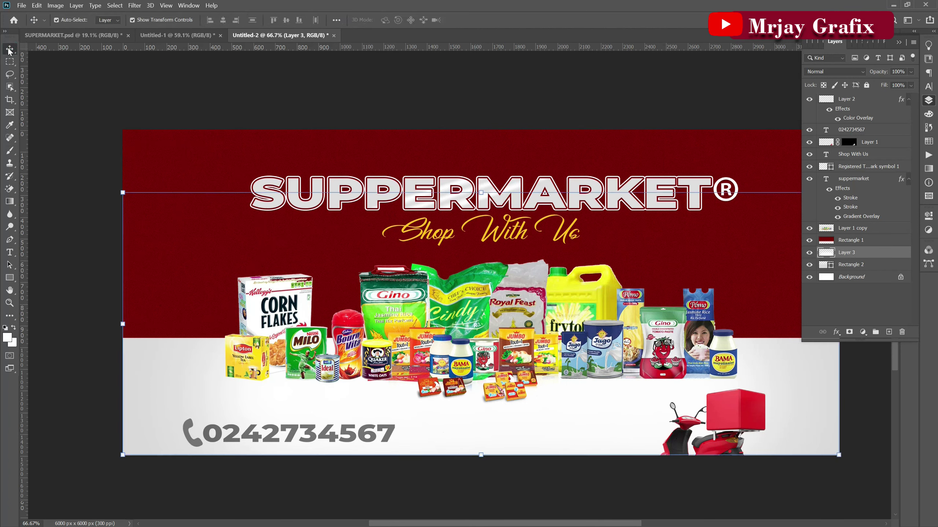
Deselect Layer 3, zoom to check the banner, and collapse the Layers panel
click(50, 168)
scroll(495, 441, down, 1)
scroll(490, 425, up, 2)
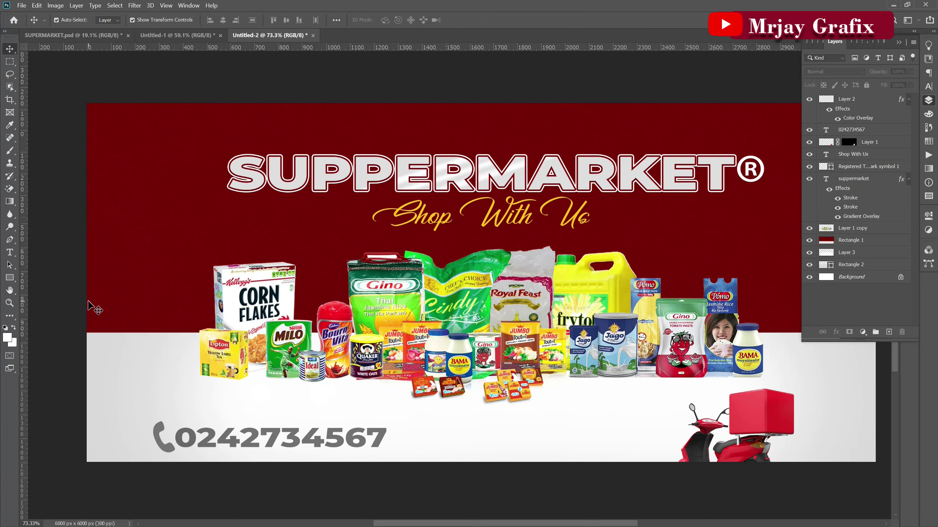
scroll(75, 325, down, 2)
scroll(147, 336, up, 1)
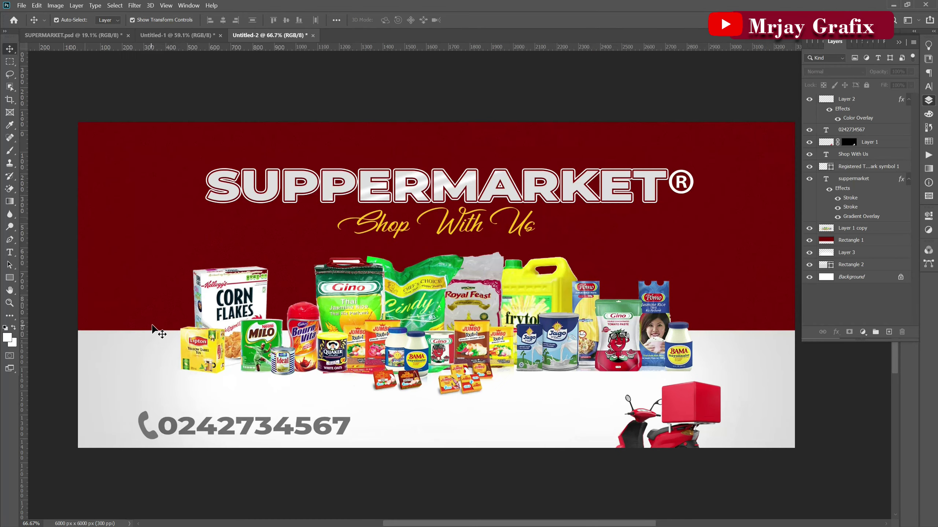
click(898, 42)
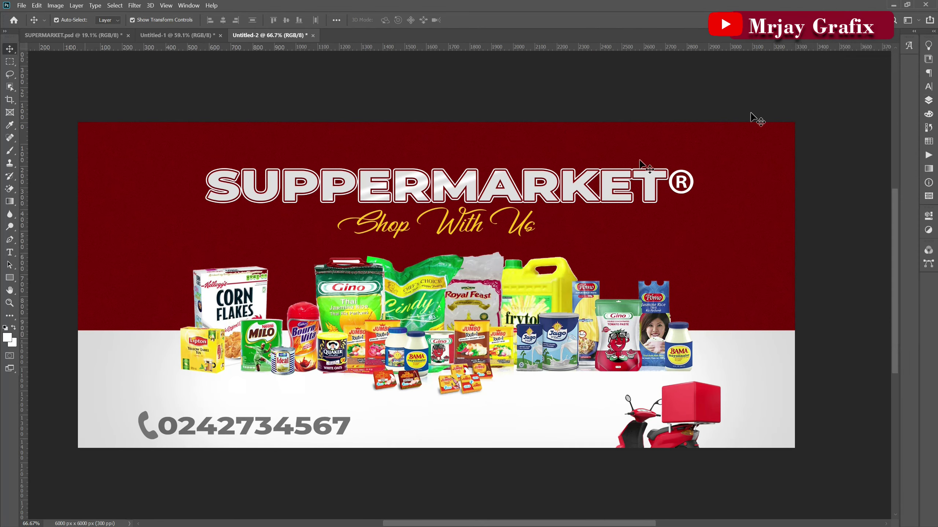
scroll(273, 273, up, 1)
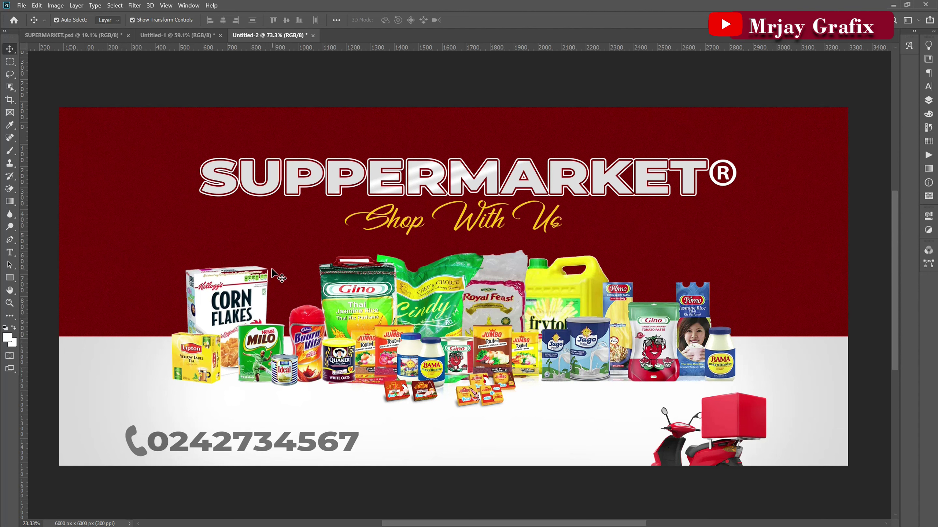